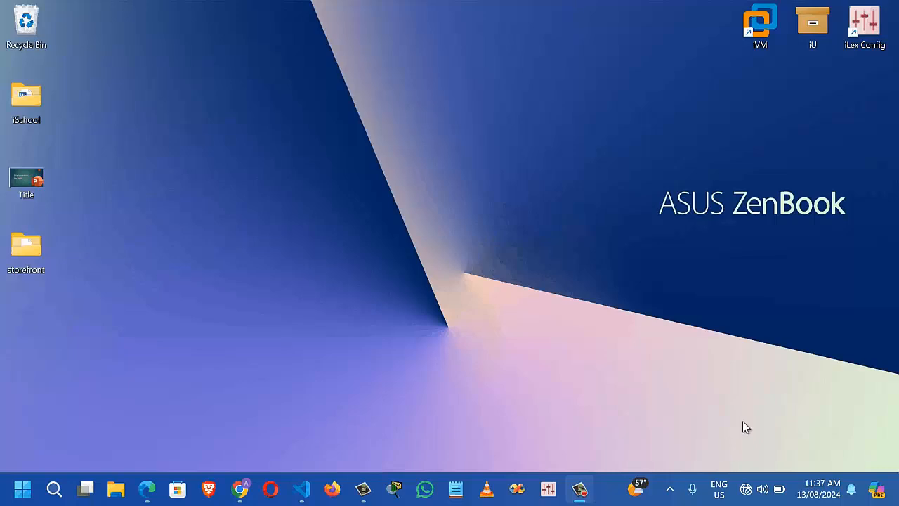
Launch iLex Config from its desktop shortcut and log in with the security code
{"action": "left_click", "coordinate": [868, 27]}
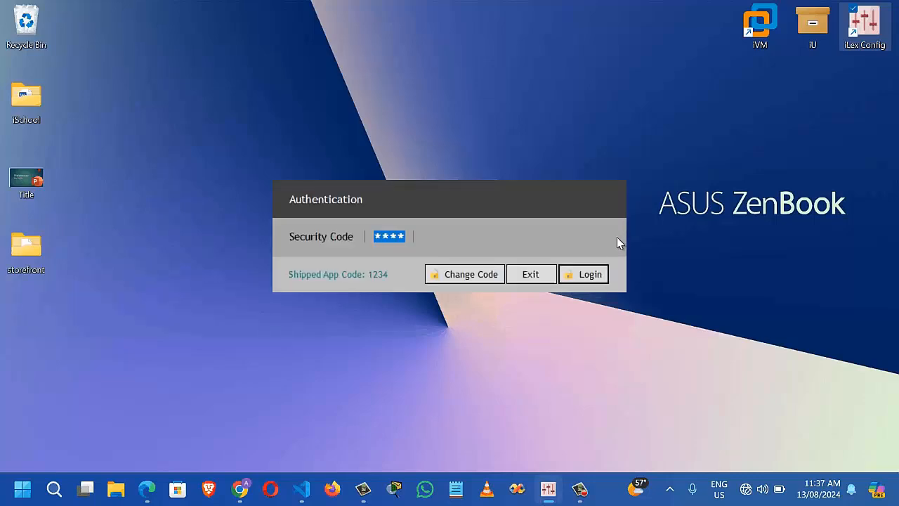
{"action": "left_click", "coordinate": [598, 281]}
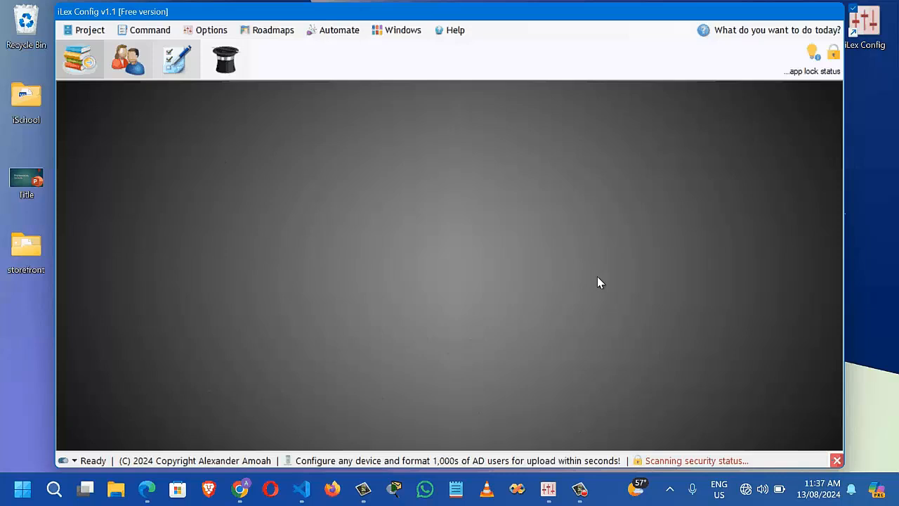
Browse the Project menu options and the right-click command list
{"action": "left_click", "coordinate": [107, 35]}
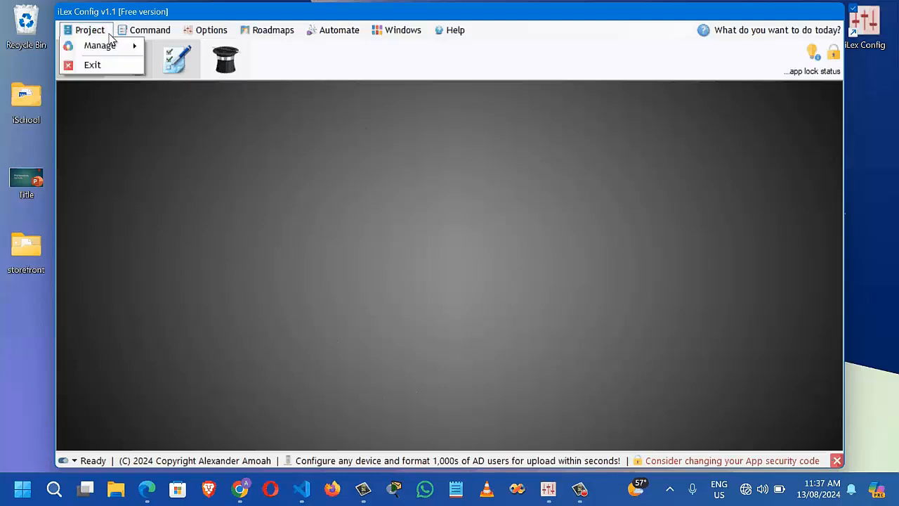
{"action": "left_click", "coordinate": [95, 31]}
{"action": "left_click", "coordinate": [96, 32]}
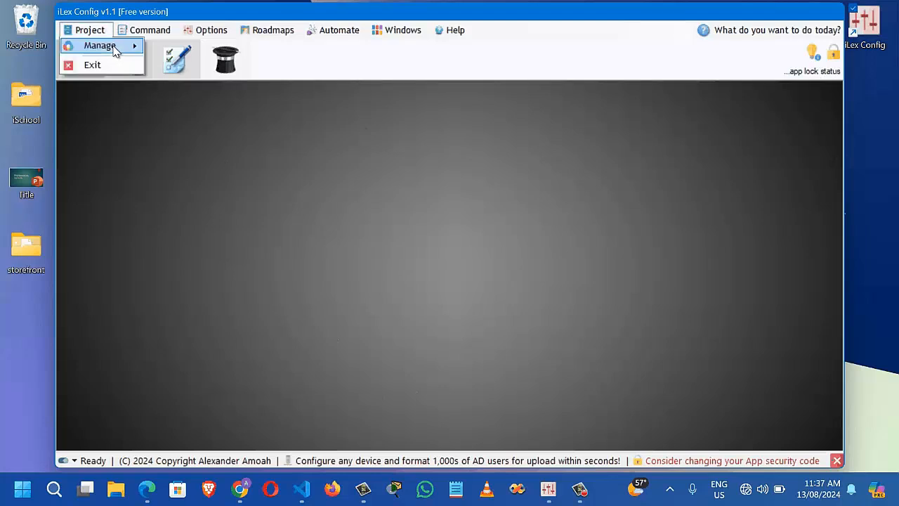
{"action": "mouse_move", "coordinate": [116, 51]}
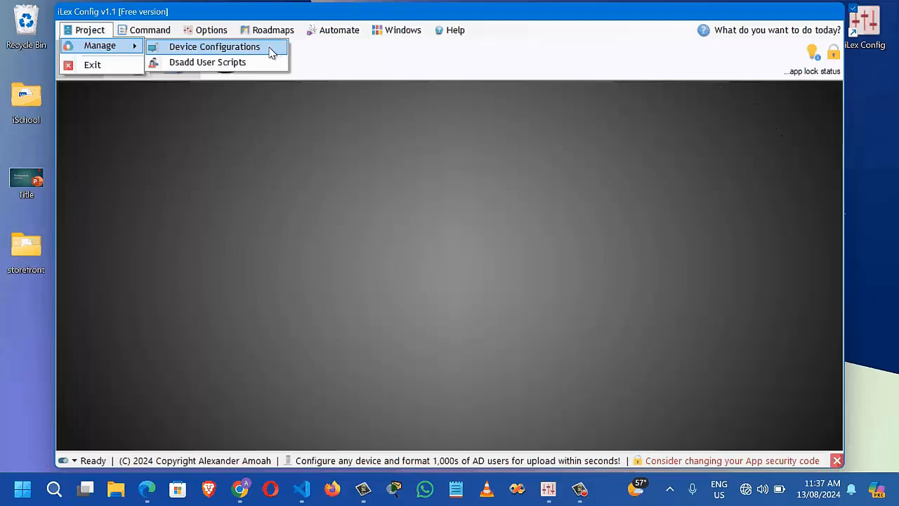
{"action": "left_click", "coordinate": [109, 104]}
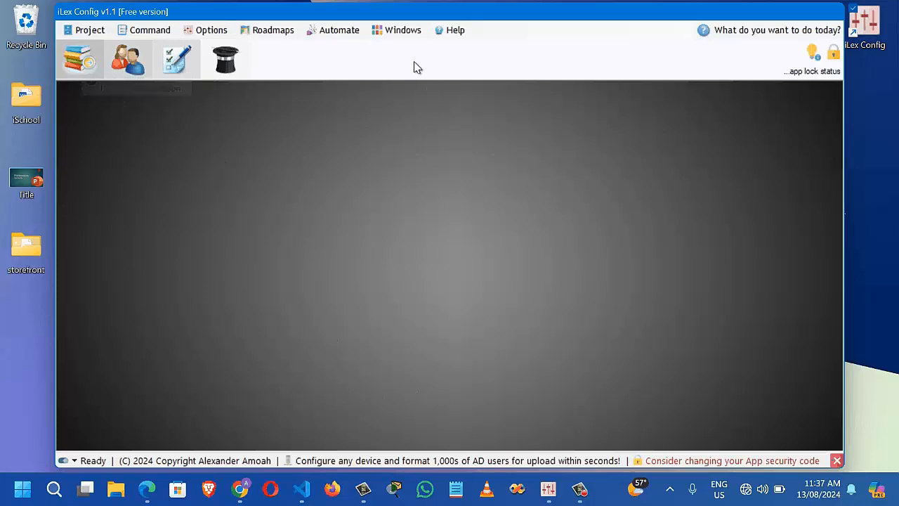
{"action": "right_click", "coordinate": [387, 61]}
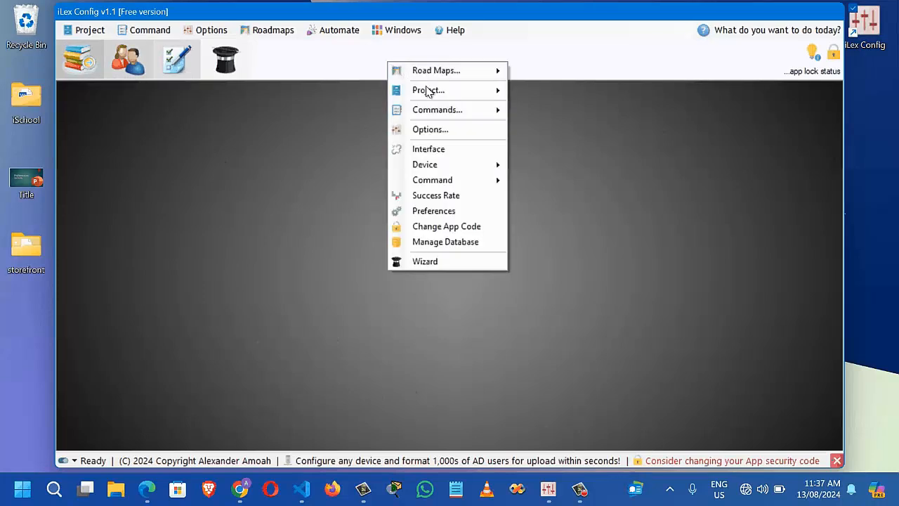
{"action": "mouse_move", "coordinate": [429, 91]}
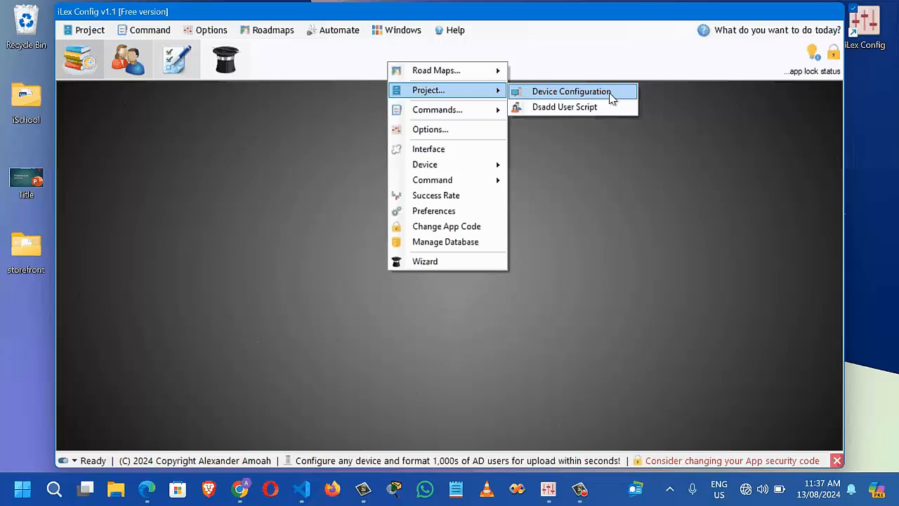
{"action": "left_click", "coordinate": [568, 208]}
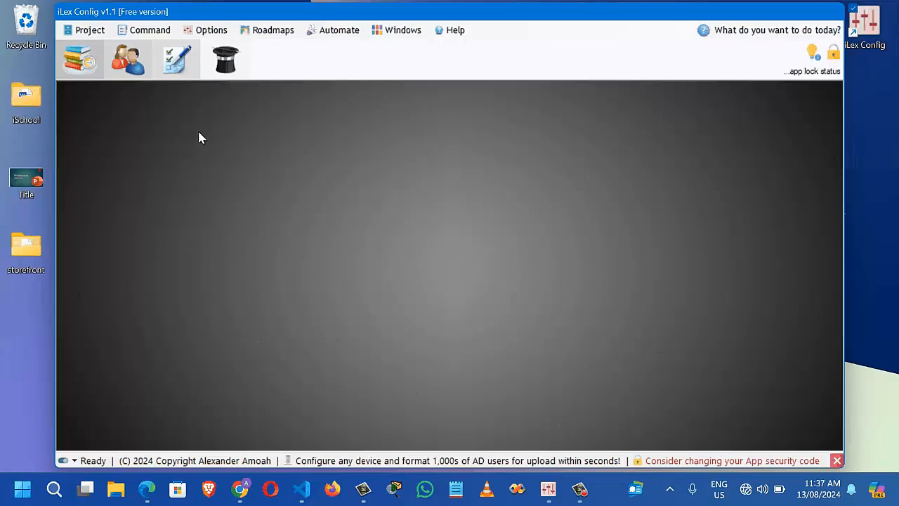
Choose Project > Manage > Device Configurations to open the Manage Project dialog
{"action": "left_click", "coordinate": [98, 33]}
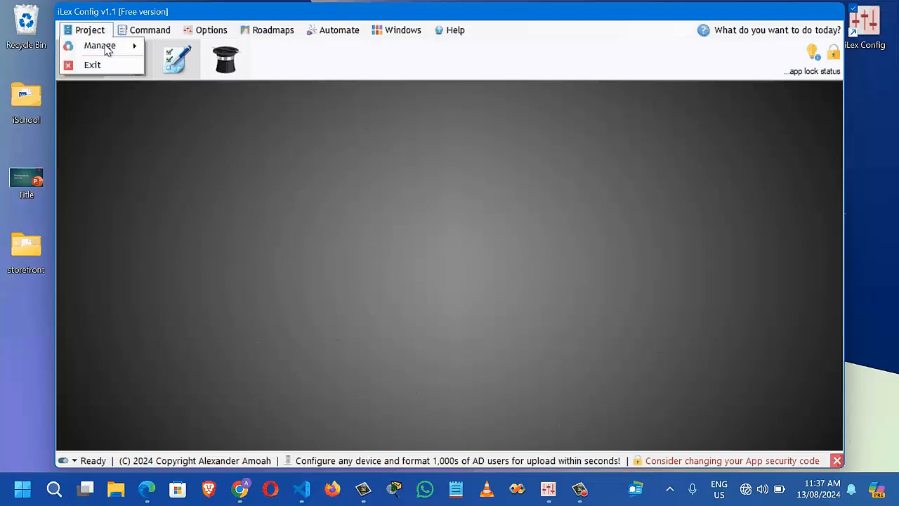
{"action": "mouse_move", "coordinate": [130, 47]}
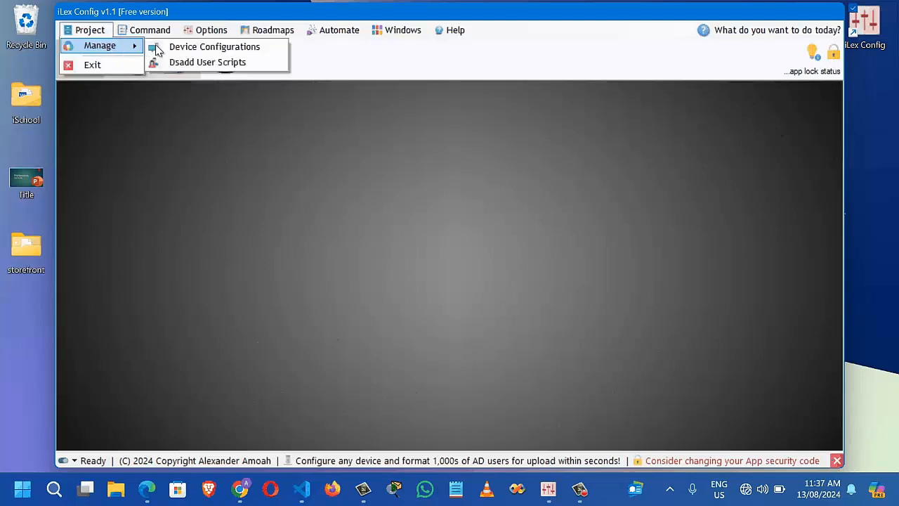
{"action": "left_click", "coordinate": [209, 52]}
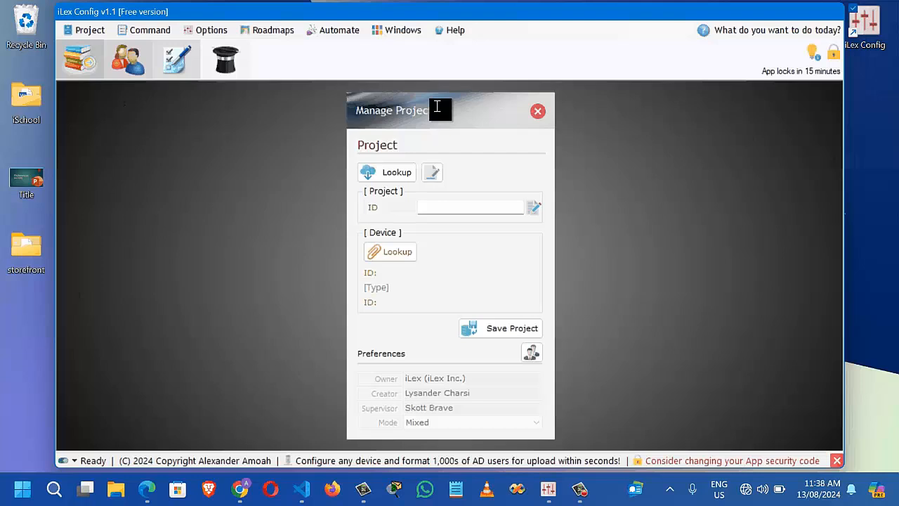
Create a new project with ID iProject and open the device lookup list
{"action": "left_click", "coordinate": [433, 173]}
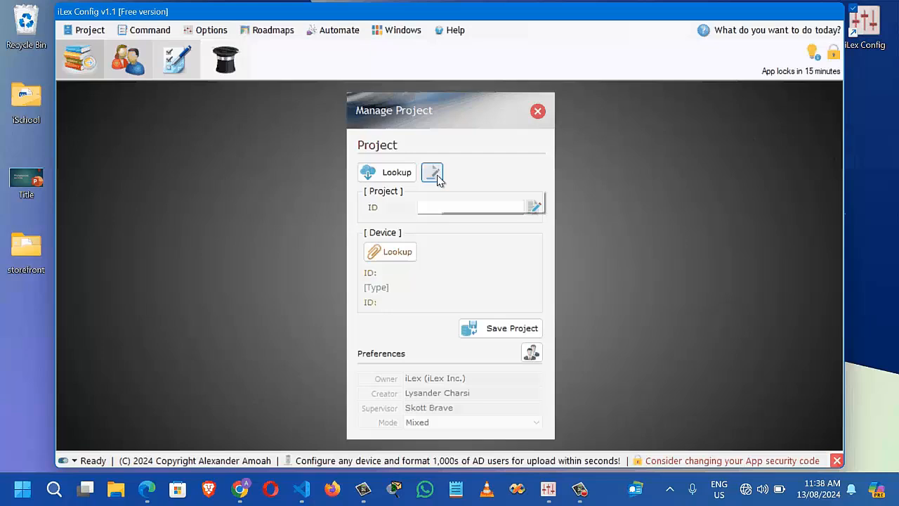
{"action": "left_click", "coordinate": [422, 210]}
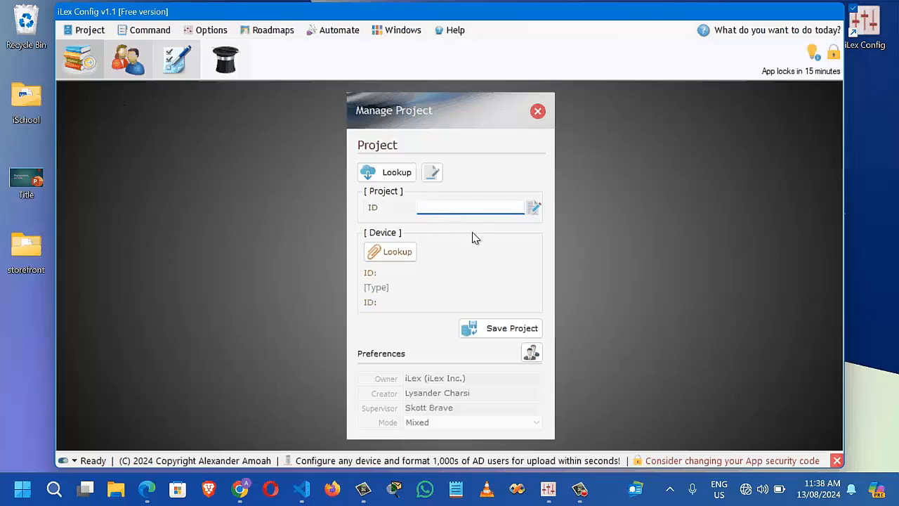
{"action": "type", "text": "iProject"}
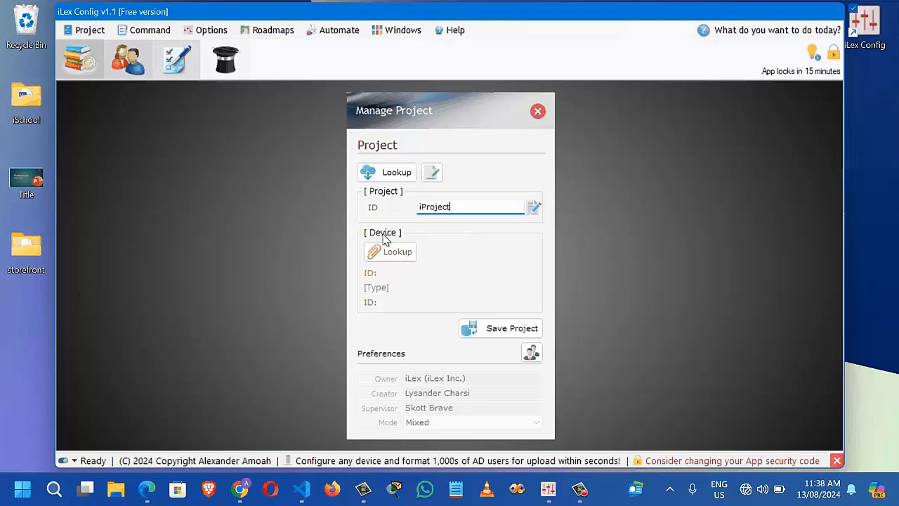
{"action": "left_click", "coordinate": [413, 260]}
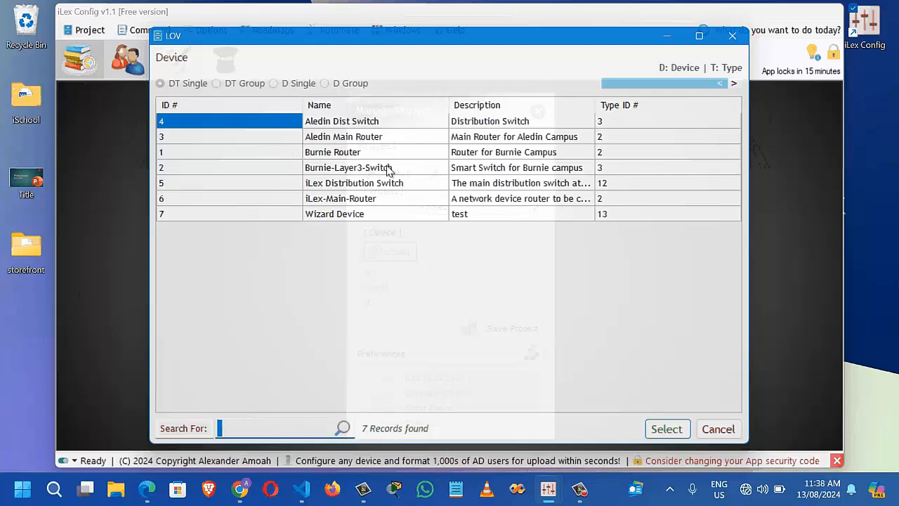
Review the device list, filter it by 'iLex', and pick the iLex-Main-Router row
{"action": "left_click", "coordinate": [355, 126]}
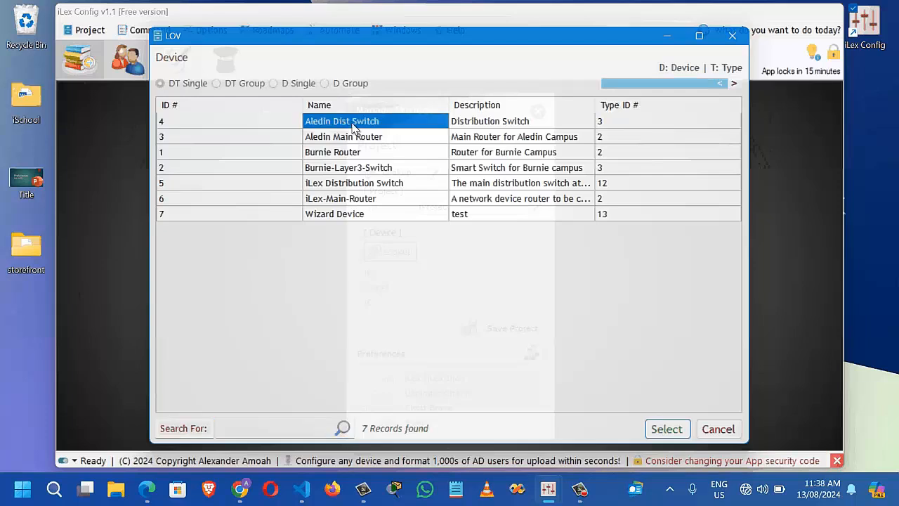
{"action": "left_click", "coordinate": [491, 120]}
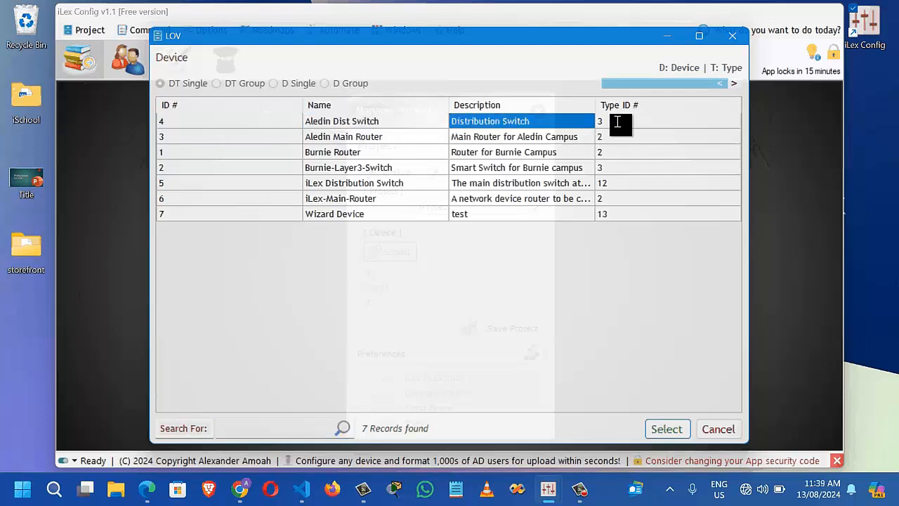
{"action": "left_click", "coordinate": [617, 122]}
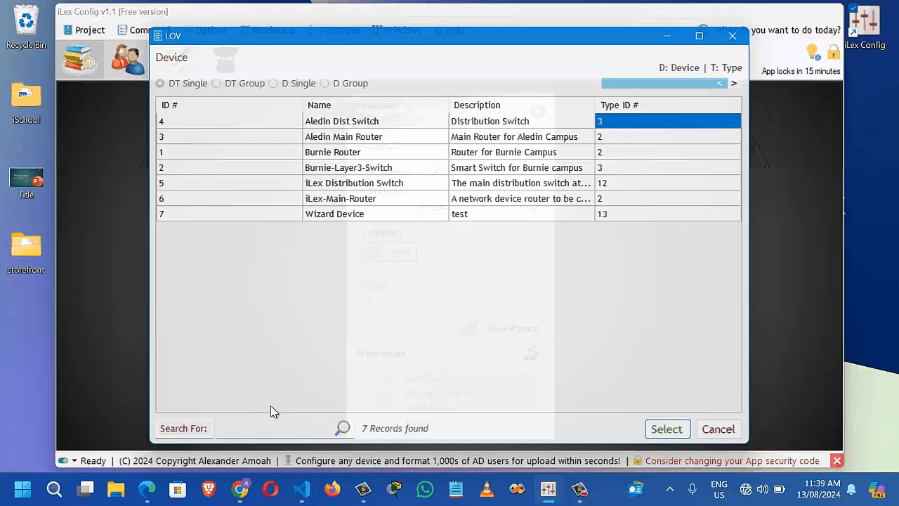
{"action": "left_click", "coordinate": [239, 430]}
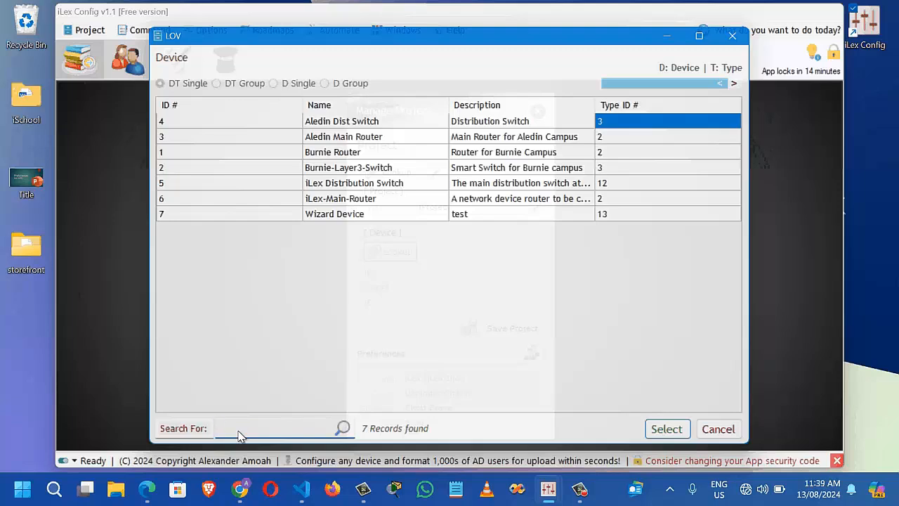
{"action": "type", "text": "iLe"}
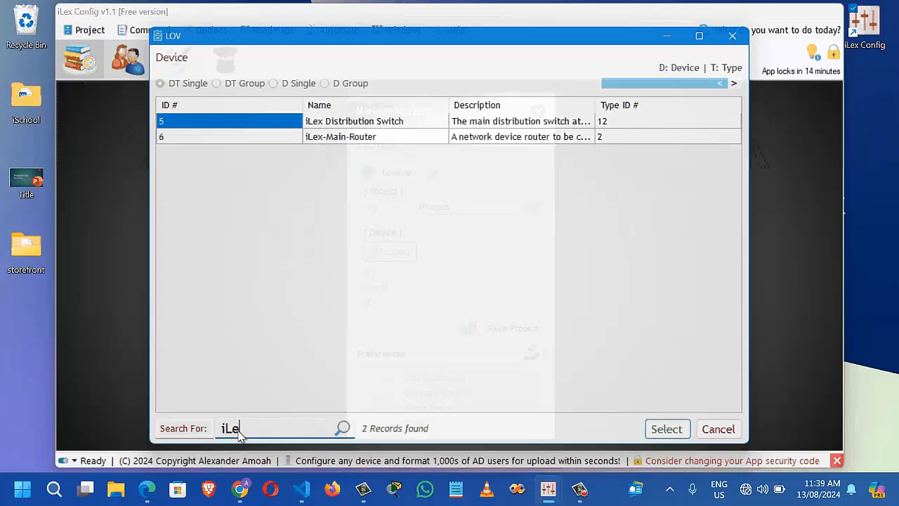
{"action": "type", "text": "x"}
{"action": "left_click", "coordinate": [387, 140]}
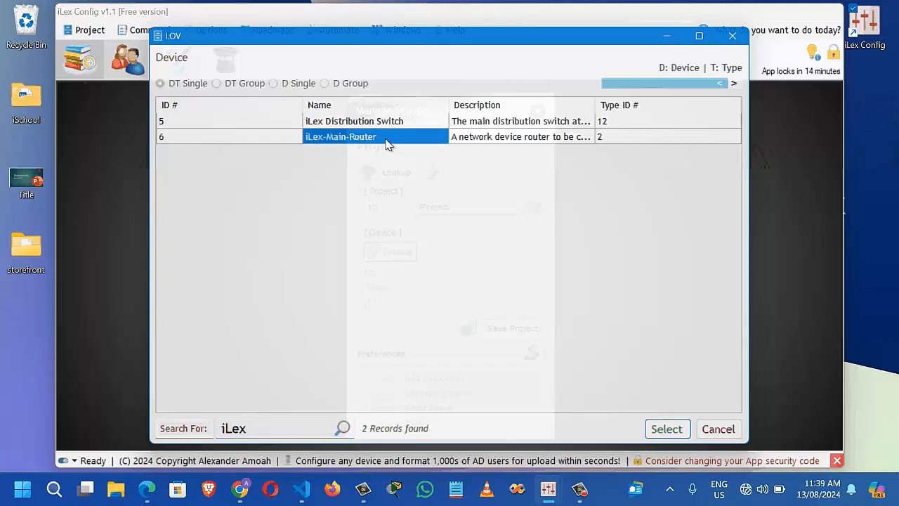
Attach iLex-Main-Router to iProject and save the project
{"action": "left_click", "coordinate": [666, 429]}
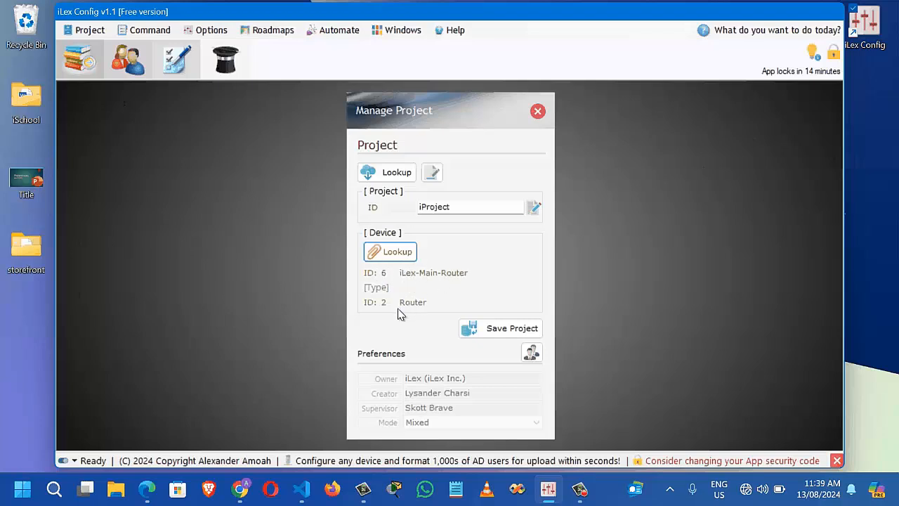
{"action": "left_click", "coordinate": [456, 210]}
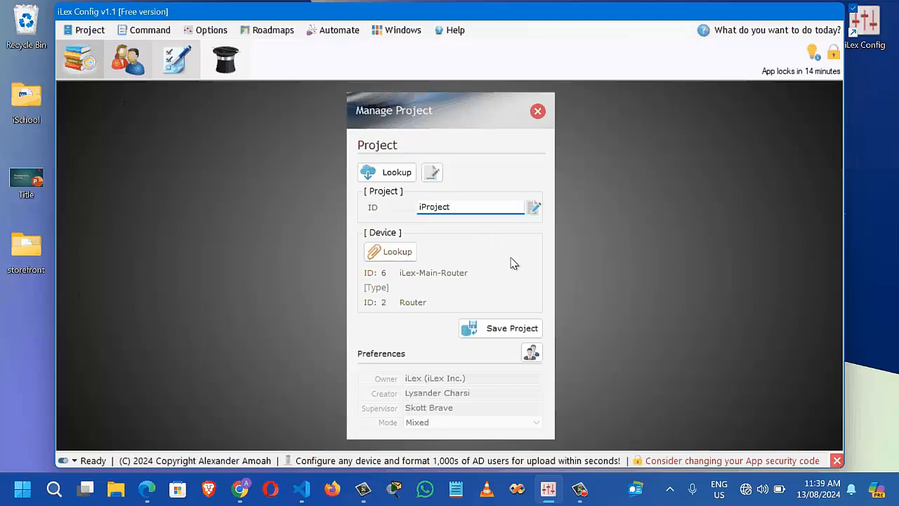
{"action": "left_click", "coordinate": [483, 338]}
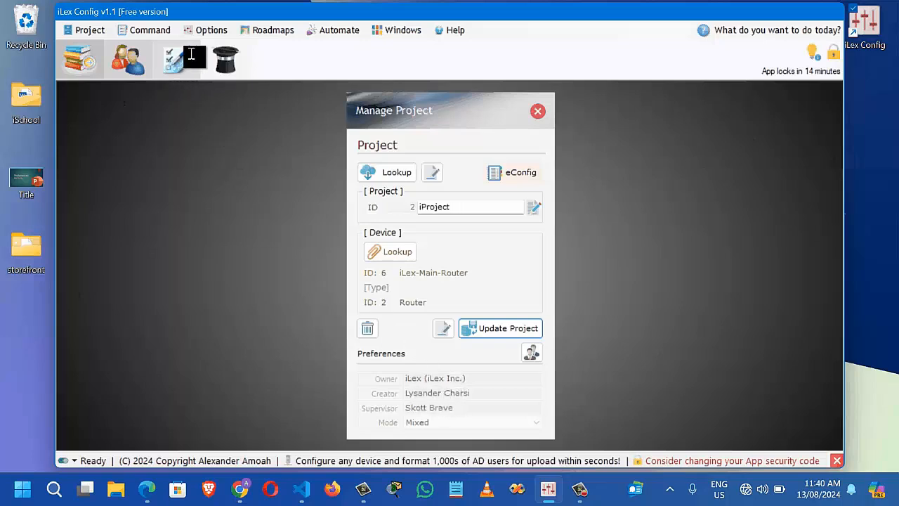
In program preferences, set the project owner to 'Uni' and replace the creator and supervisor names
{"action": "left_click", "coordinate": [214, 29]}
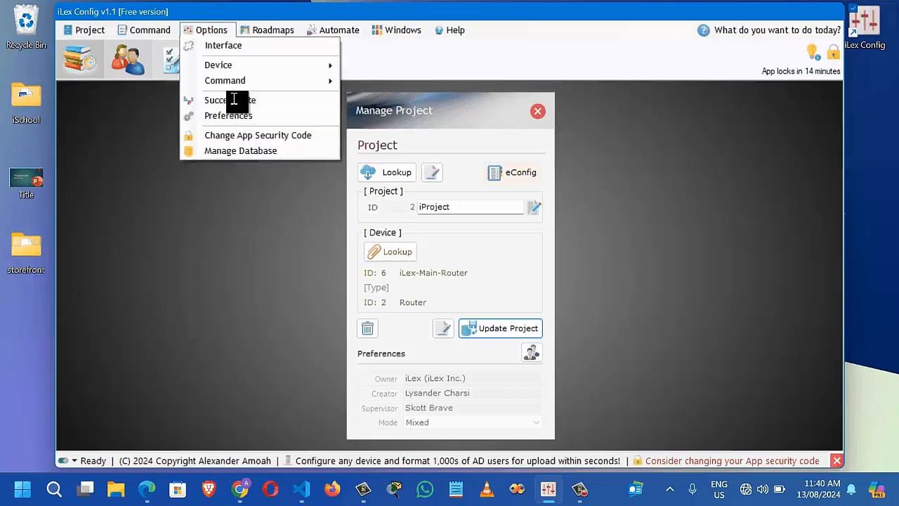
{"action": "left_click", "coordinate": [267, 117]}
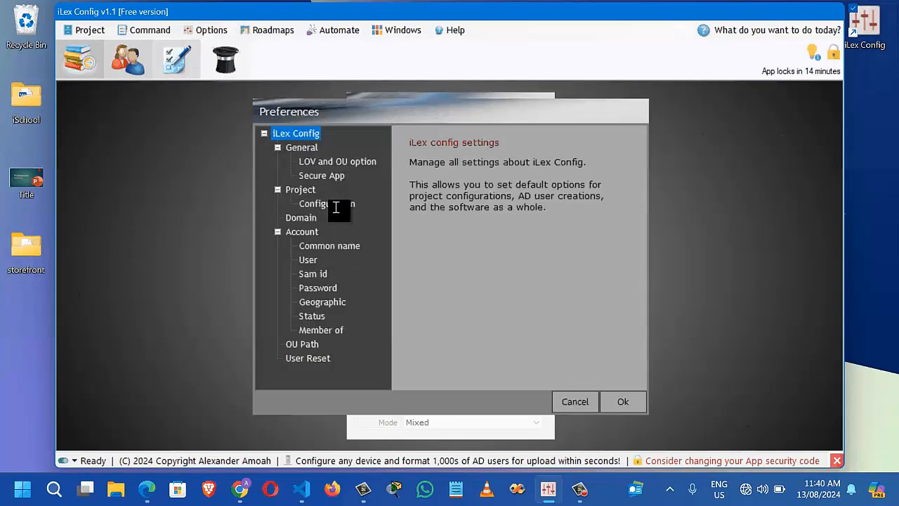
{"action": "left_click", "coordinate": [336, 205]}
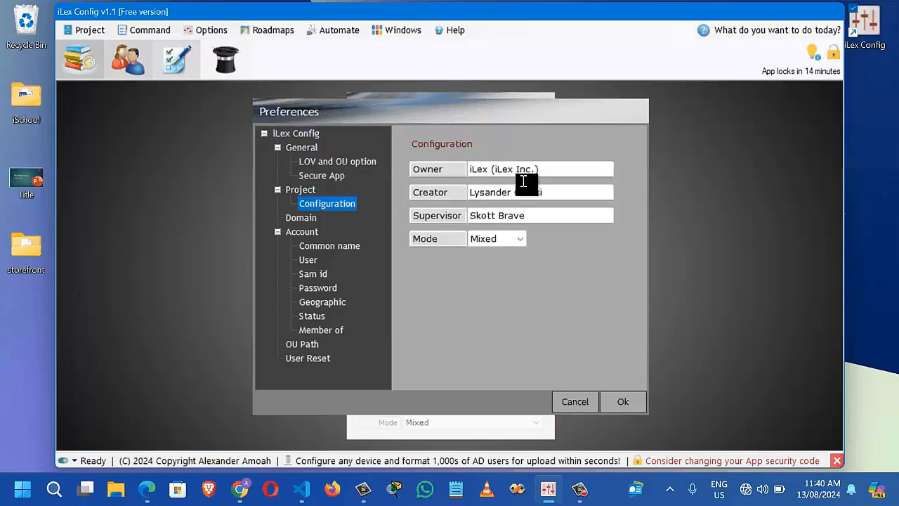
{"action": "left_click", "coordinate": [556, 169]}
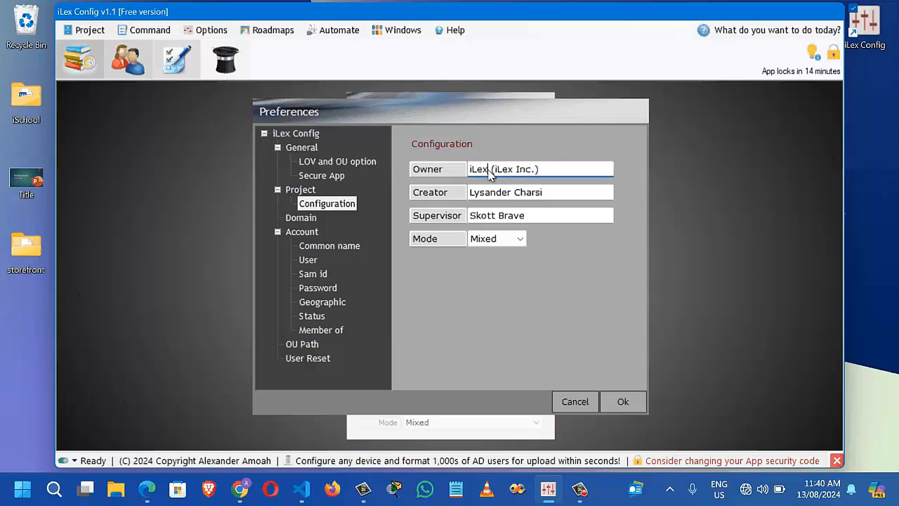
{"action": "type", "text": "Uni"}
{"action": "left_click", "coordinate": [559, 193]}
{"action": "key", "text": "ctrl+a"}
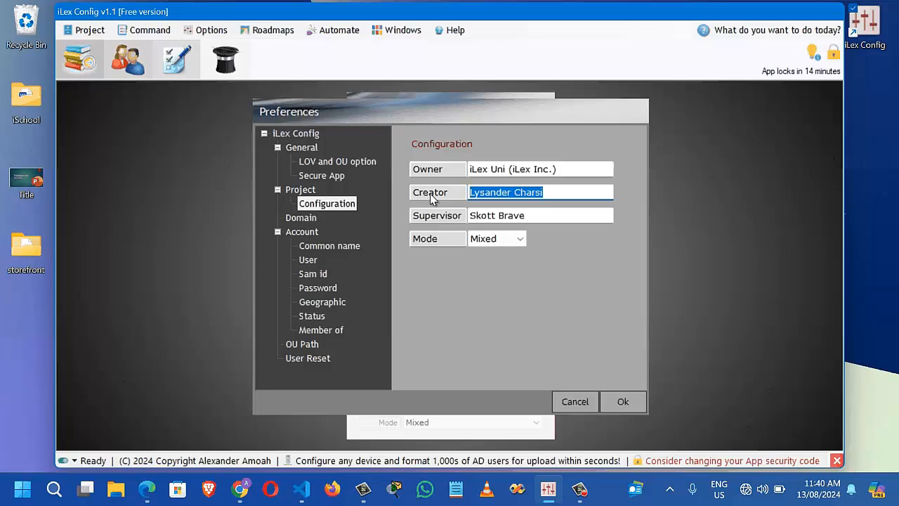
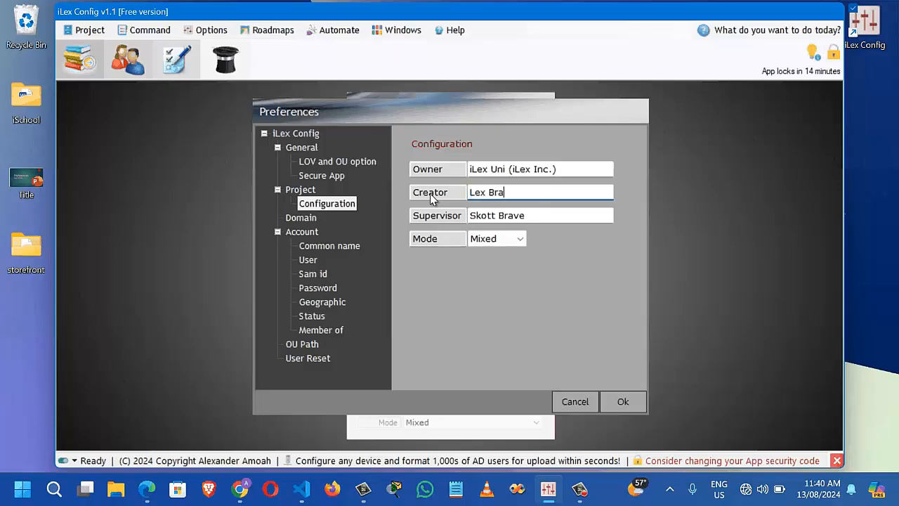
{"action": "double_click", "coordinate": [511, 218]}
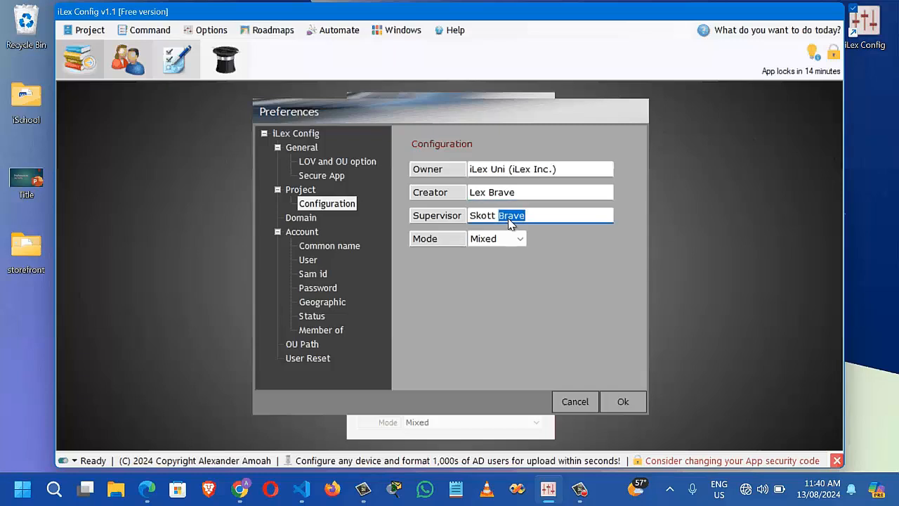
{"action": "type", "text": "Paul"}
Apply the preferences, switch iProject to the current management team, and update the project
{"action": "left_click", "coordinate": [625, 402]}
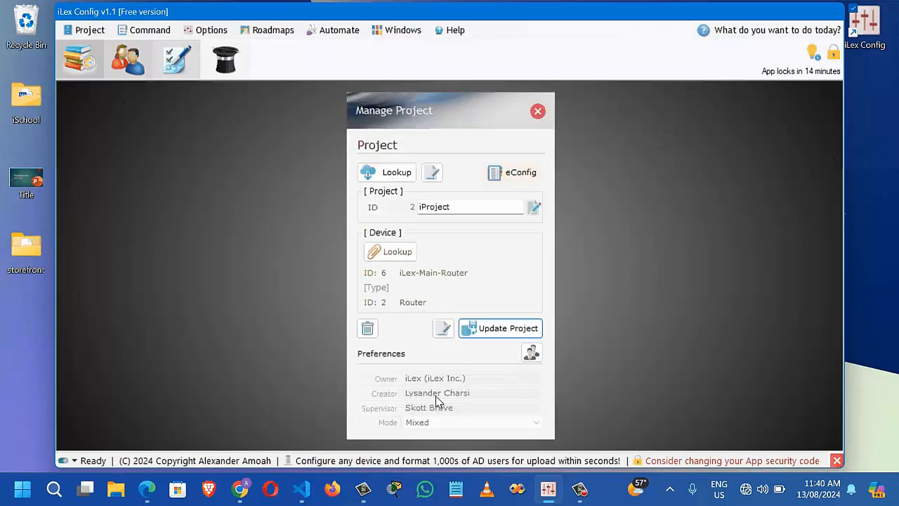
{"action": "left_click", "coordinate": [532, 353]}
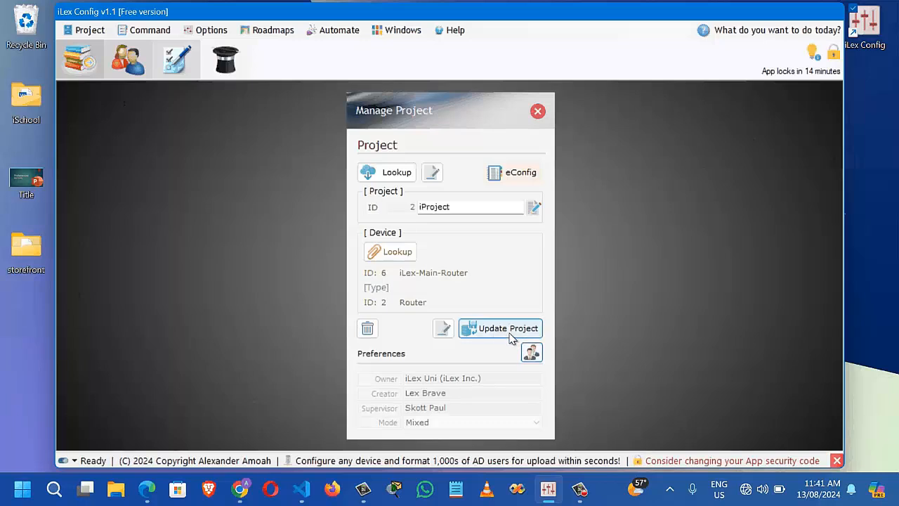
{"action": "left_click", "coordinate": [508, 336]}
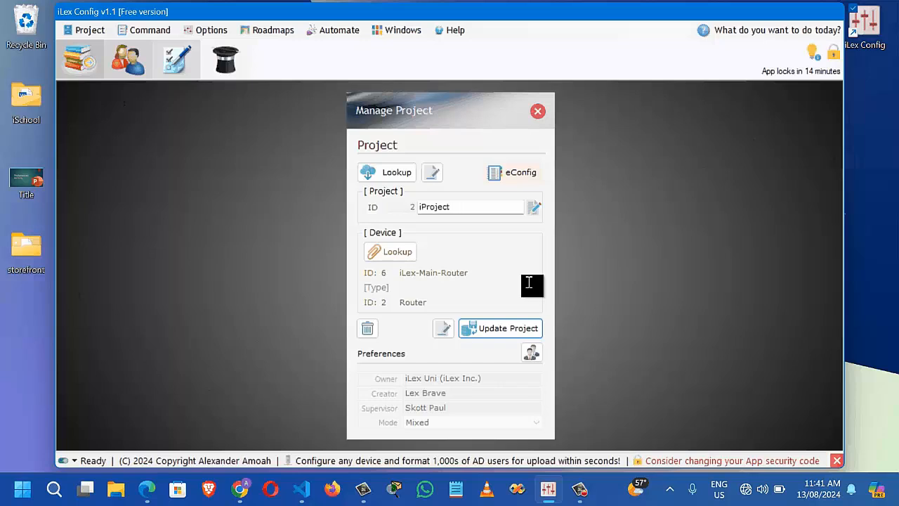
Write iProject's guide with '1. set hostname' and '2. set message of the day', then close it
{"action": "left_click", "coordinate": [448, 331]}
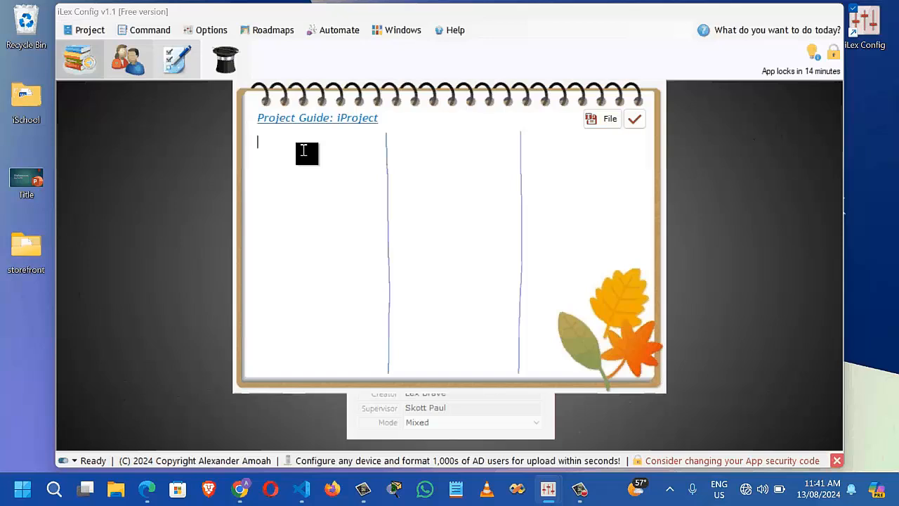
{"action": "type", "text": "1. set hostname"}
{"action": "key", "text": "Return"}
{"action": "type", "text": "2. set message of thed"}
{"action": "key", "text": "BackSpace"}
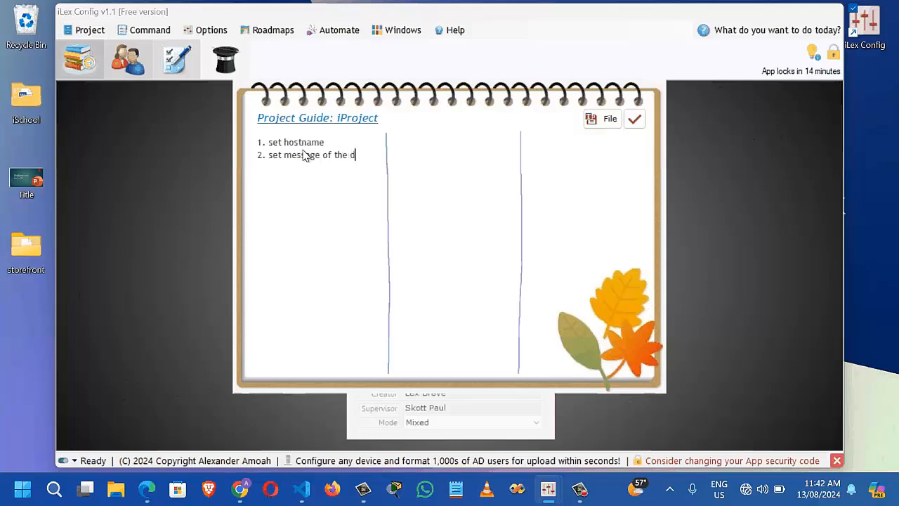
{"action": "type", "text": "day"}
{"action": "key", "text": "Return"}
{"action": "type", "text": "3."}
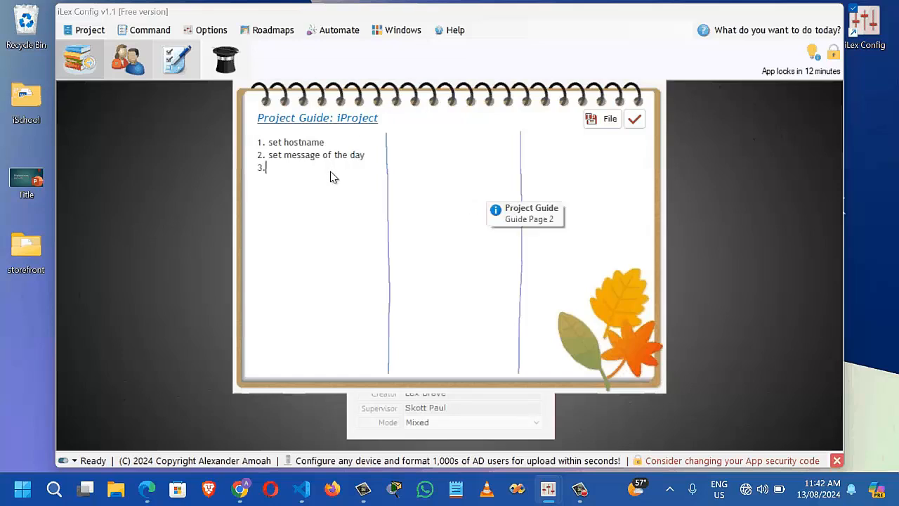
{"action": "left_click", "coordinate": [636, 127]}
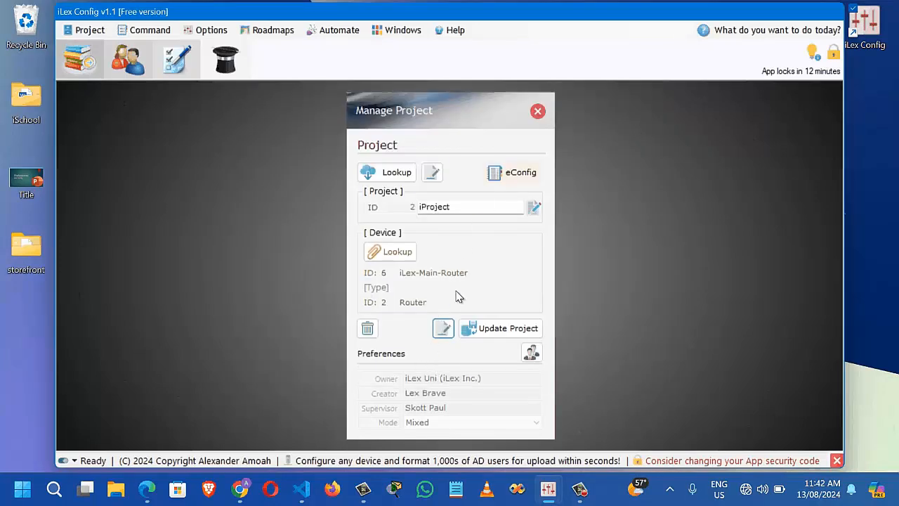
Close Manage Project and reopen it via Project > Manage > Device Configurations
{"action": "left_click", "coordinate": [538, 116]}
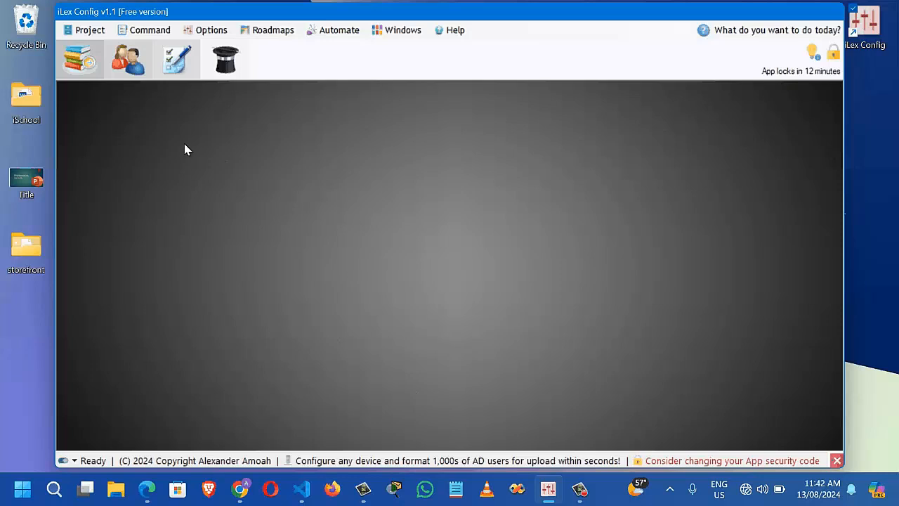
{"action": "left_click", "coordinate": [94, 32]}
{"action": "mouse_move", "coordinate": [106, 45]}
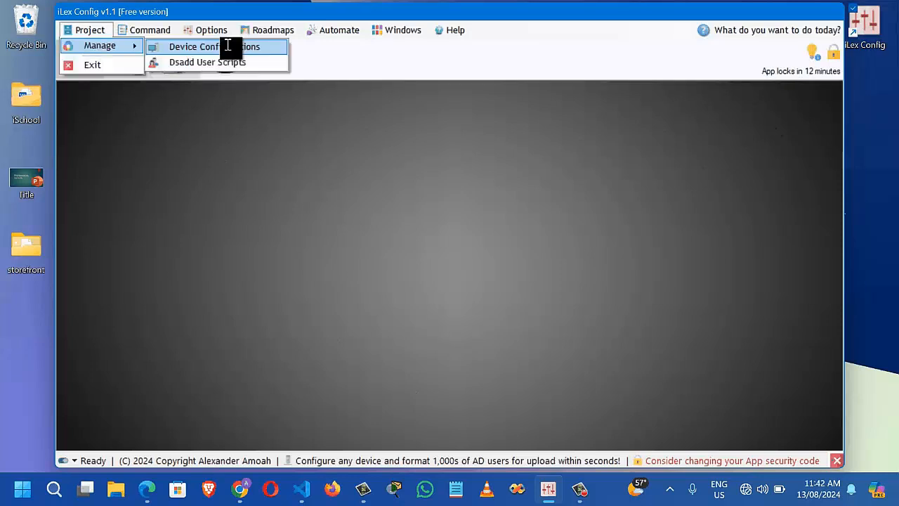
{"action": "left_click", "coordinate": [228, 47]}
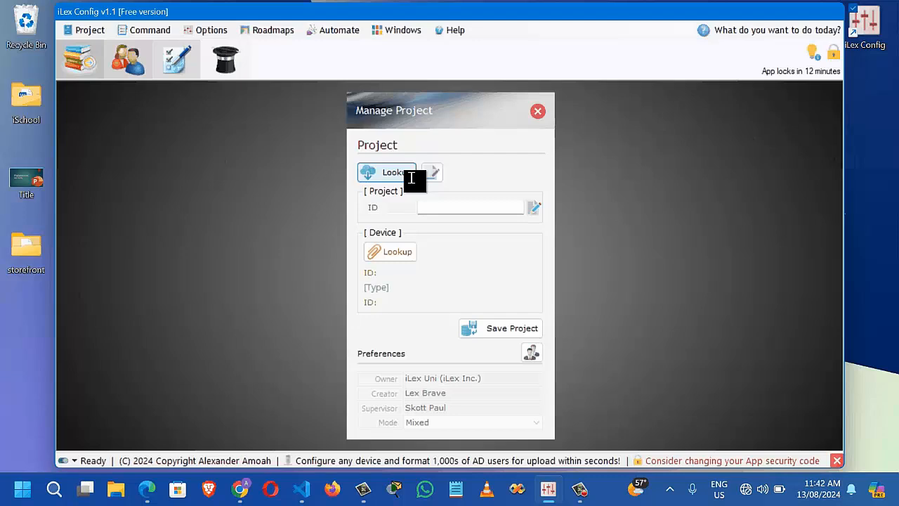
Look up projects matching 'ipr' and load iProject
{"action": "left_click", "coordinate": [394, 172]}
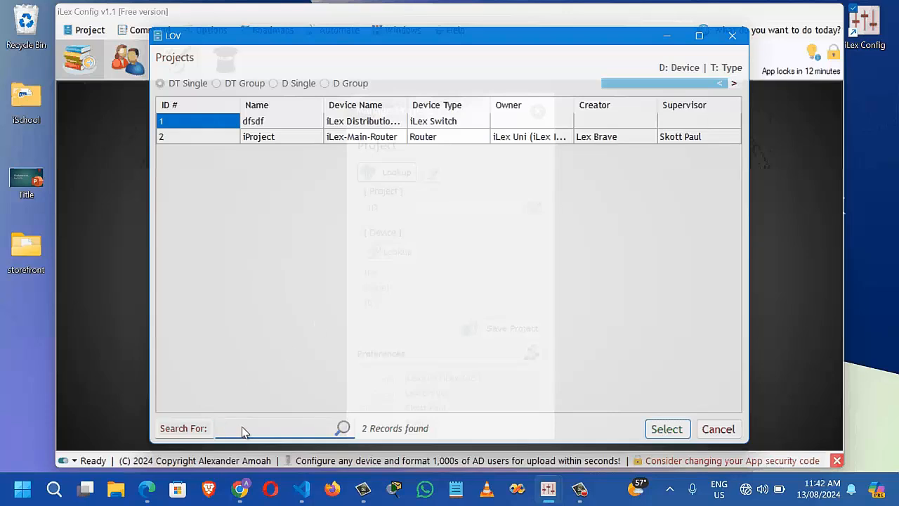
{"action": "type", "text": "ip"}
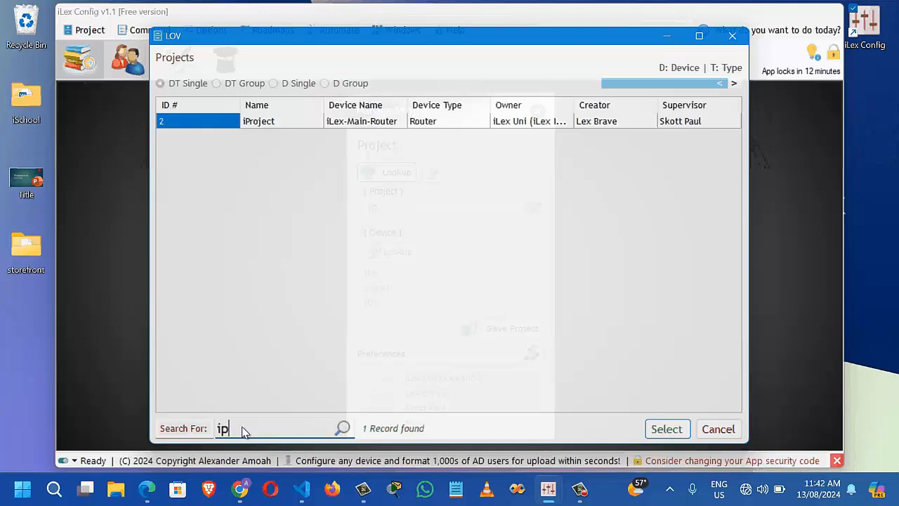
{"action": "type", "text": "r"}
{"action": "left_click", "coordinate": [363, 125]}
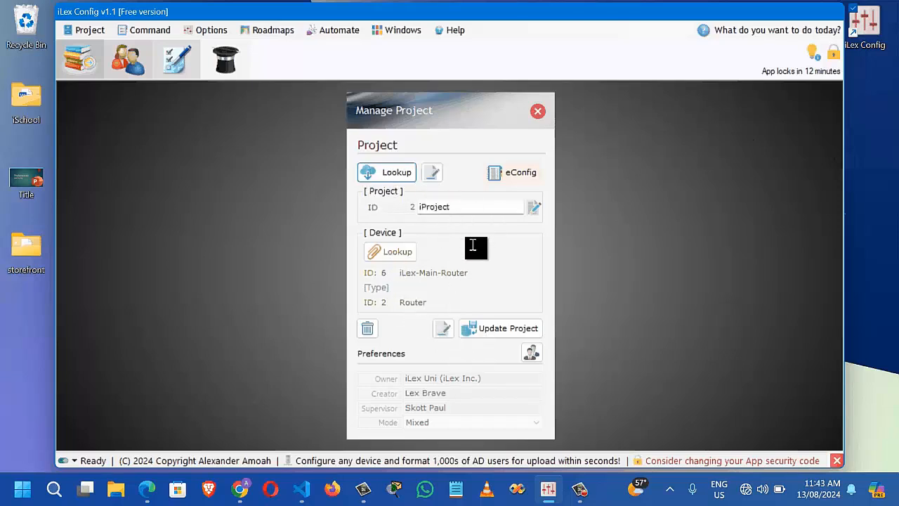
{"action": "left_click", "coordinate": [444, 329]}
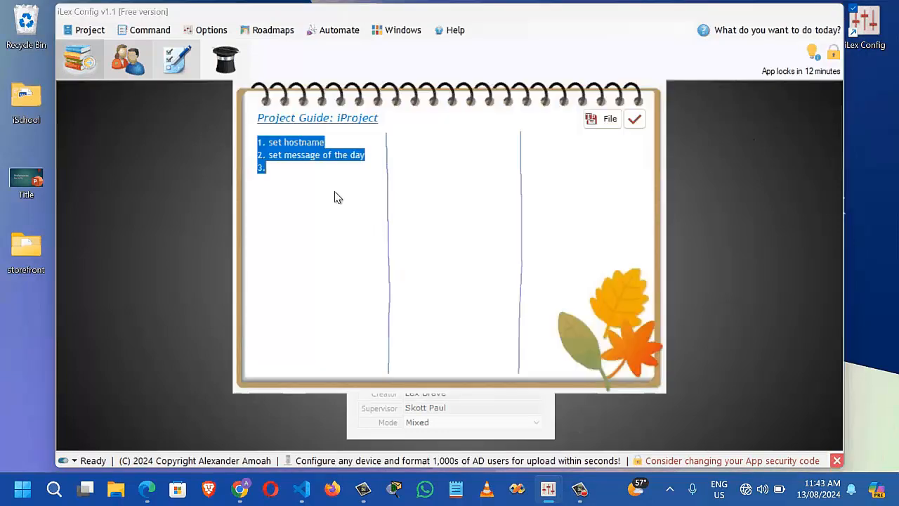
{"action": "left_click", "coordinate": [340, 177]}
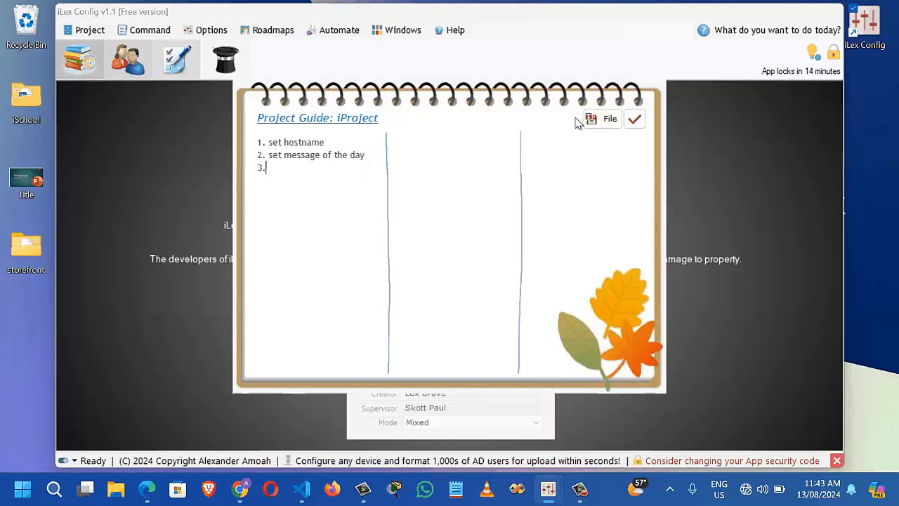
{"action": "left_click", "coordinate": [635, 121]}
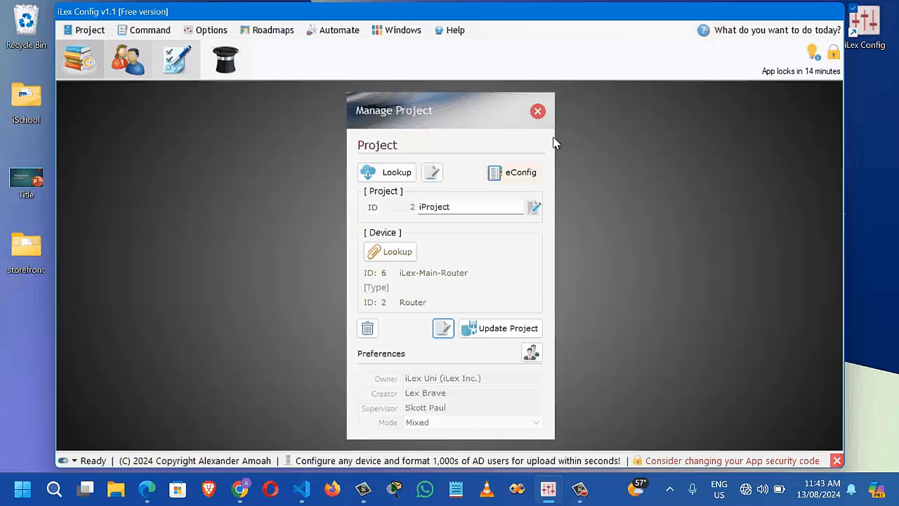
Open iProject's router configuration and add the hostname NAME command found by searching 'hos'
{"action": "left_click", "coordinate": [521, 176]}
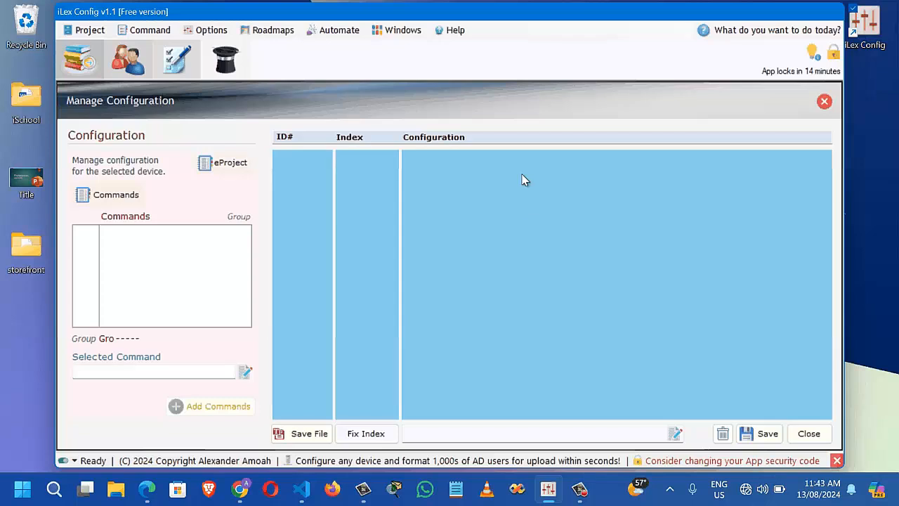
{"action": "left_click", "coordinate": [124, 200]}
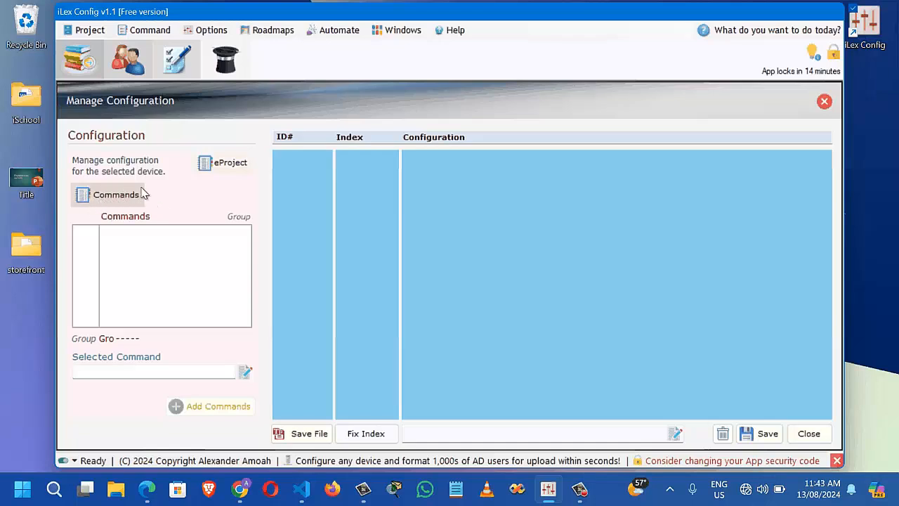
{"action": "left_click", "coordinate": [109, 202]}
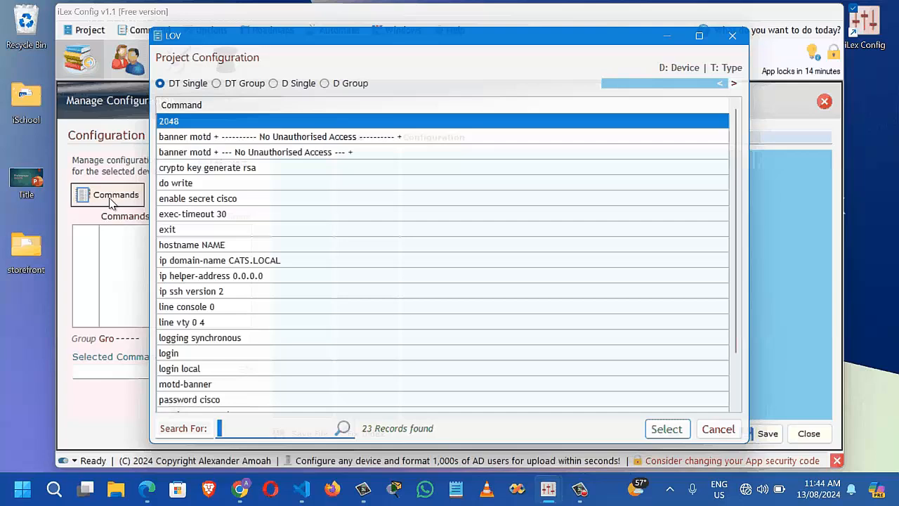
{"action": "type", "text": "hos"}
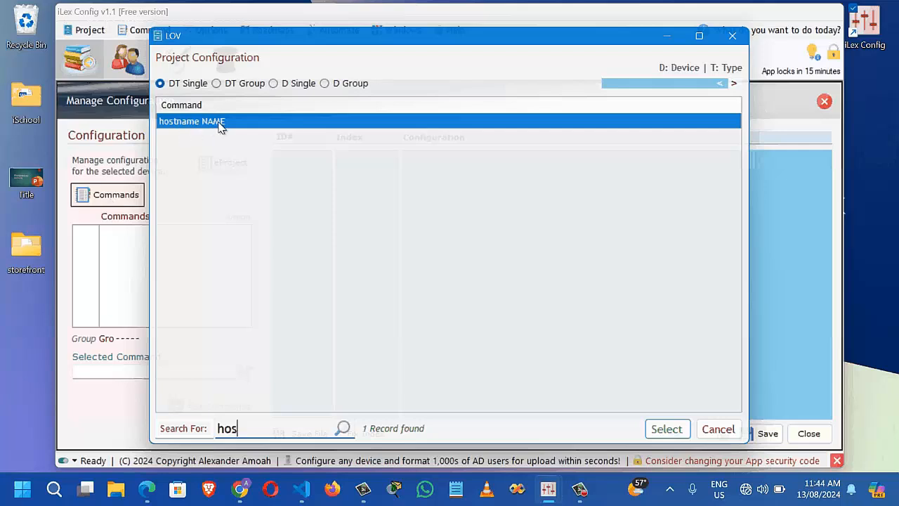
{"action": "left_click", "coordinate": [667, 429]}
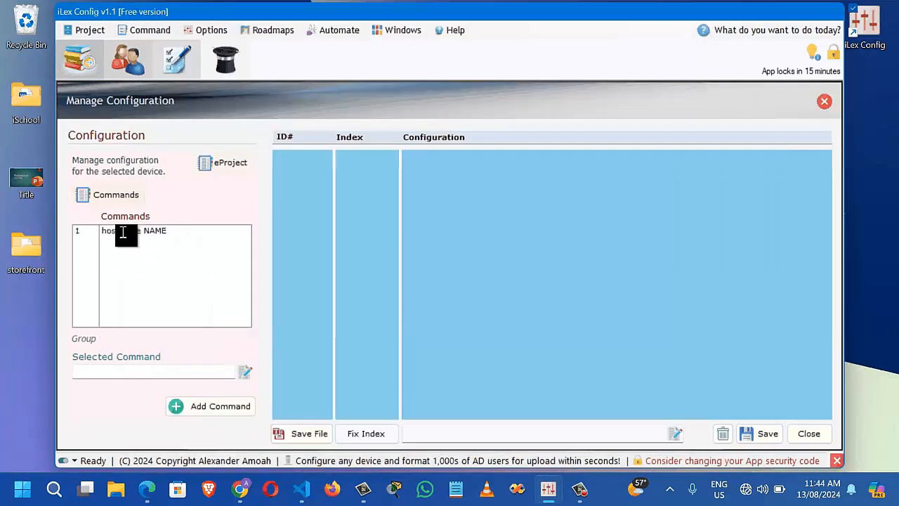
Replace NAME with TEST-ROUTER so command 1 reads hostname TEST-ROUTER
{"action": "left_click", "coordinate": [123, 233]}
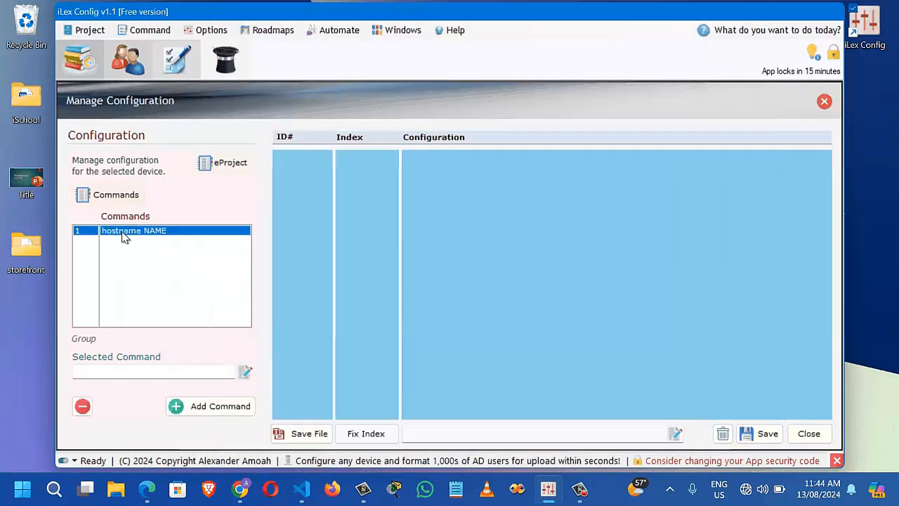
{"action": "left_click", "coordinate": [178, 232]}
{"action": "double_click", "coordinate": [130, 372]}
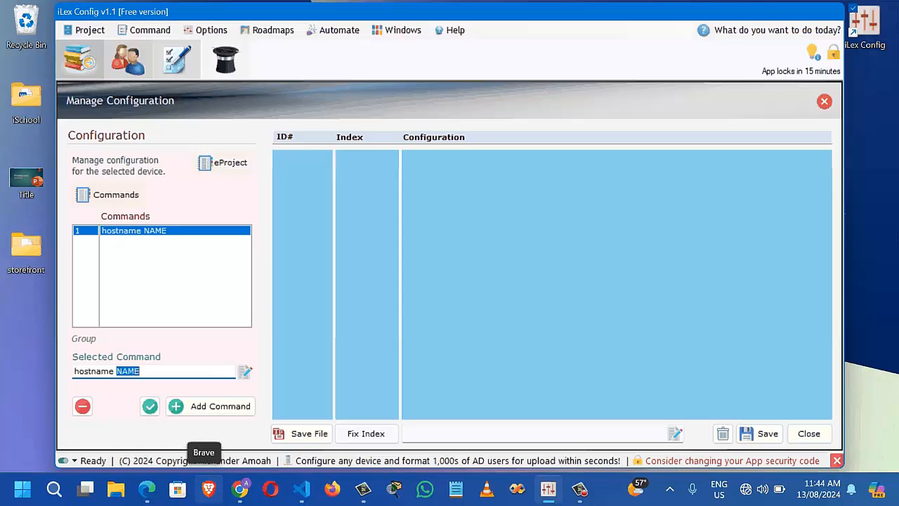
{"action": "type", "text": "TEST"}
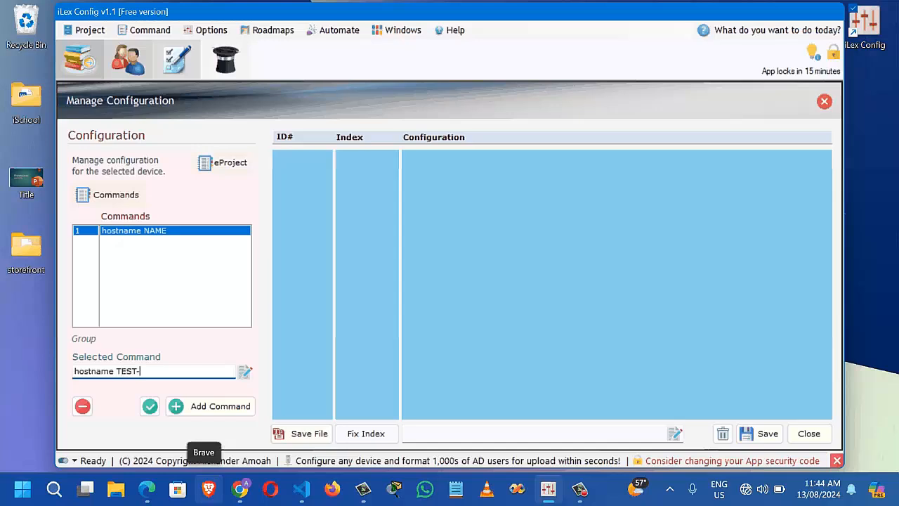
{"action": "type", "text": "-ROUTER"}
{"action": "left_click", "coordinate": [151, 408]}
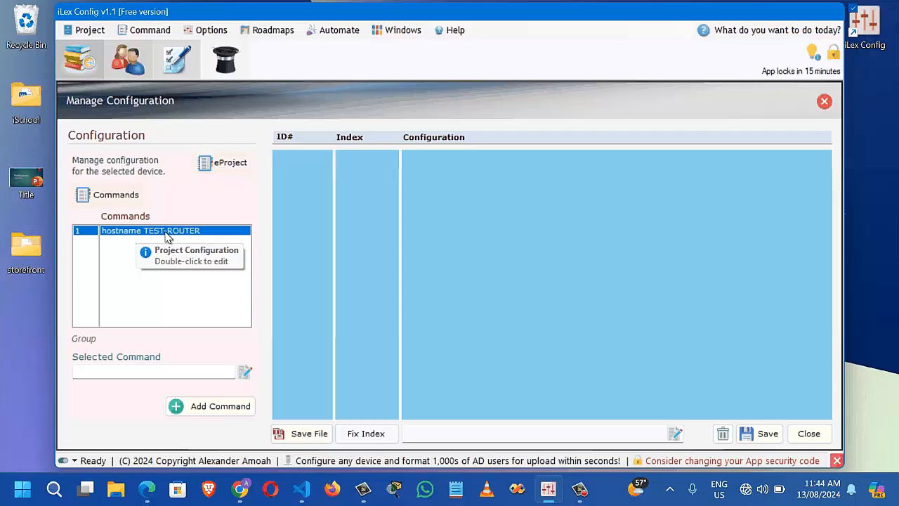
Add hostname TEST-ROUTER to the Configuration grid as entry 1 and select its row
{"action": "left_click", "coordinate": [226, 411]}
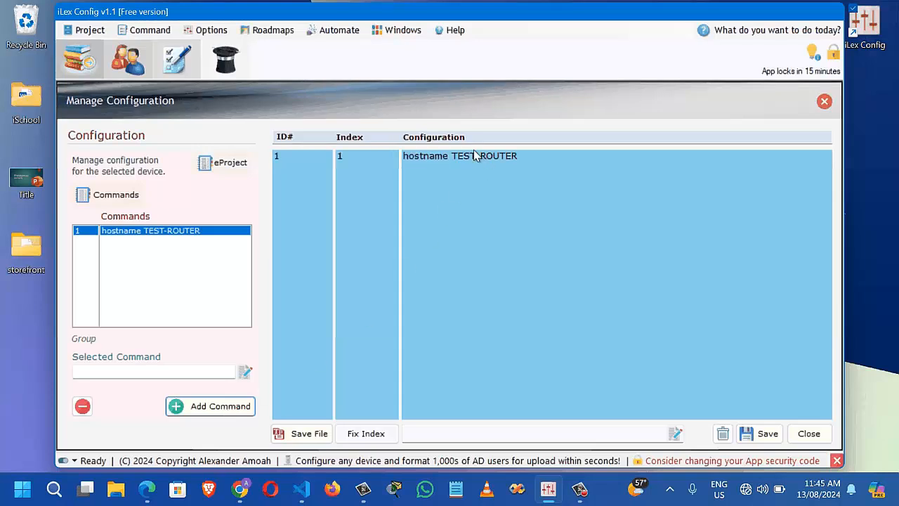
{"action": "left_click", "coordinate": [433, 156]}
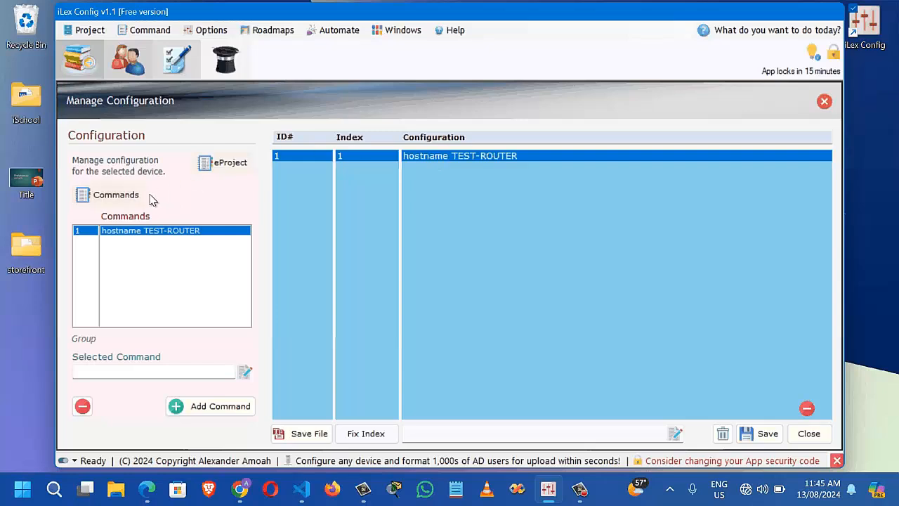
Group the command list by type and pick service password to load the three Enable Password commands
{"action": "left_click", "coordinate": [109, 196]}
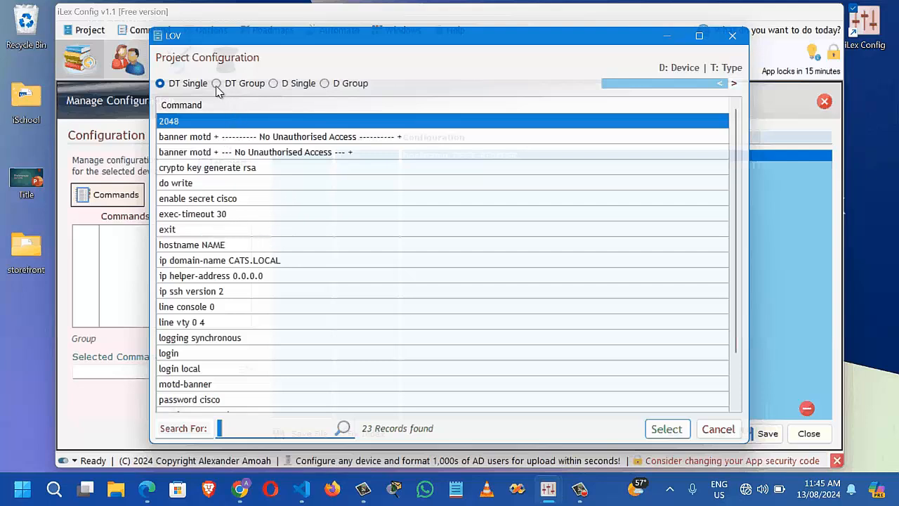
{"action": "left_click", "coordinate": [325, 83]}
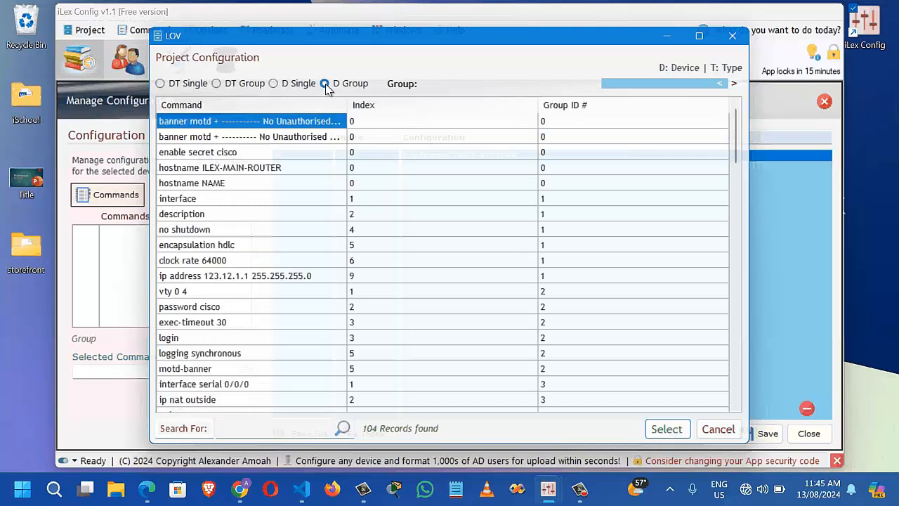
{"action": "left_click", "coordinate": [217, 84]}
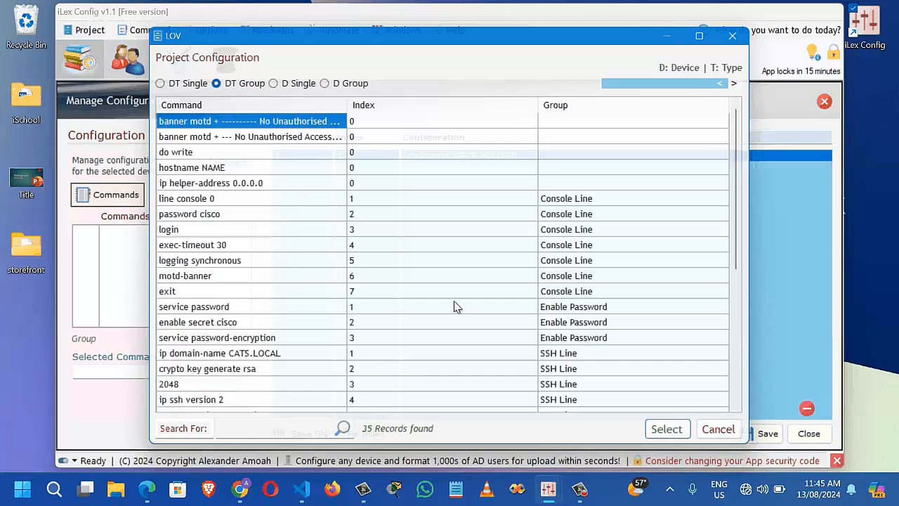
{"action": "left_click", "coordinate": [410, 316]}
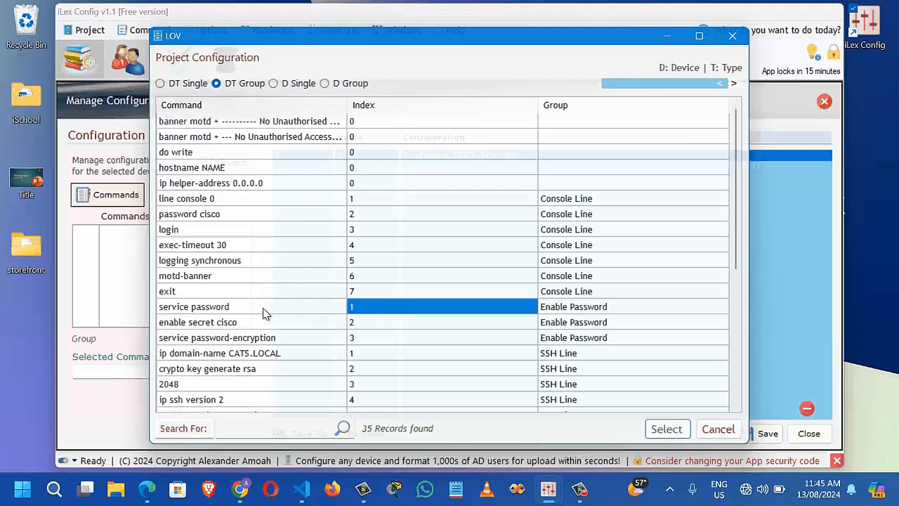
{"action": "key", "text": "Left"}
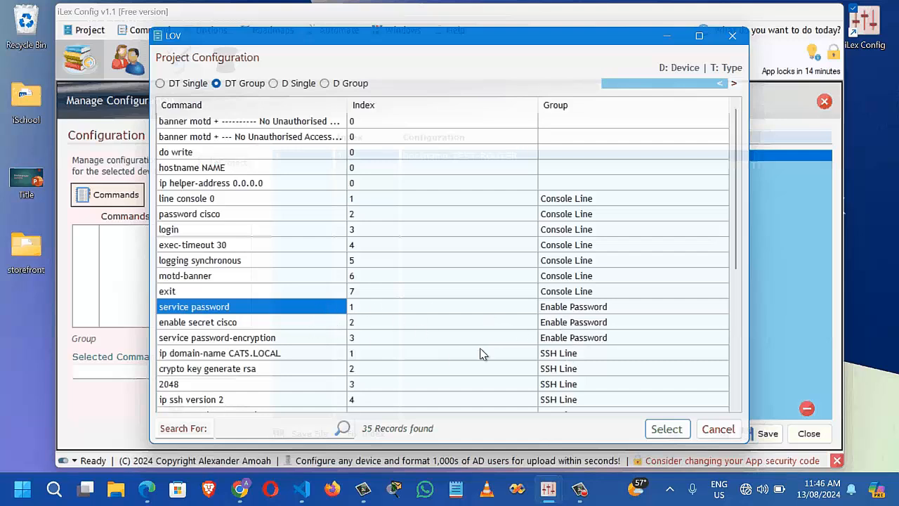
{"action": "left_click", "coordinate": [675, 432]}
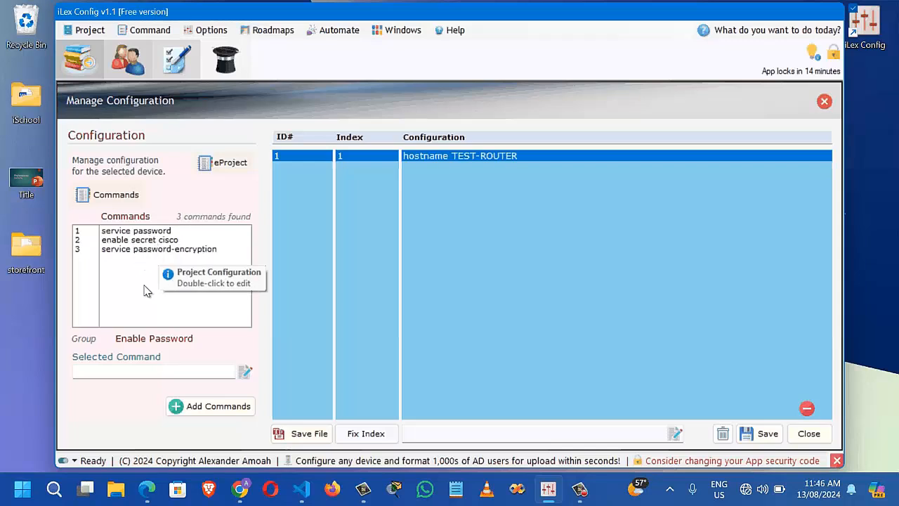
{"action": "left_click", "coordinate": [151, 243]}
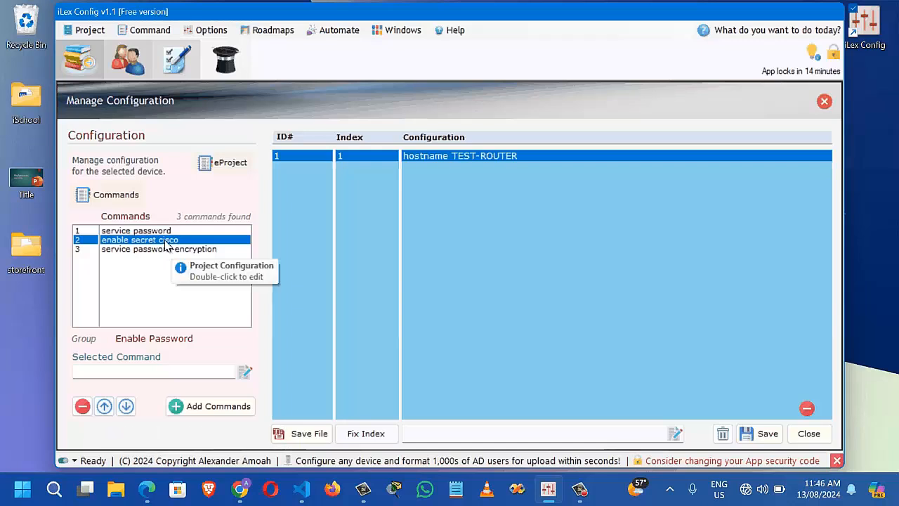
{"action": "left_click", "coordinate": [104, 406]}
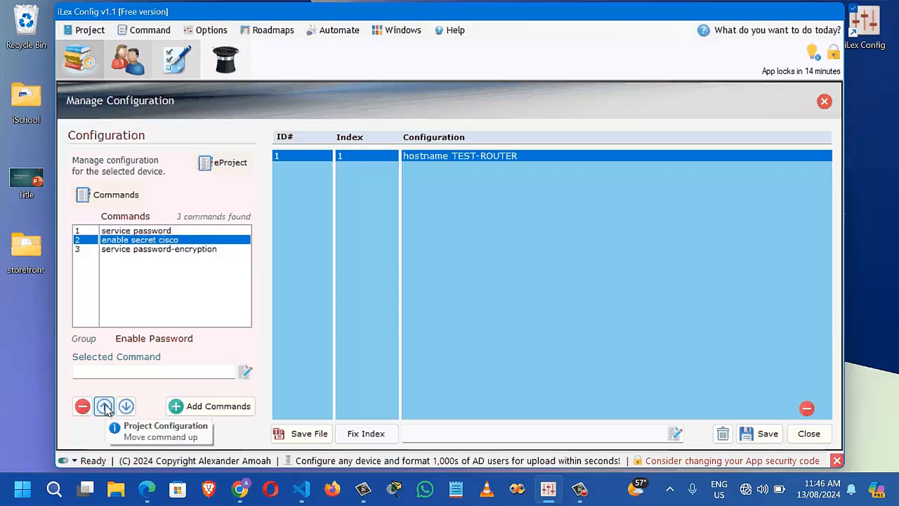
{"action": "left_click", "coordinate": [104, 406]}
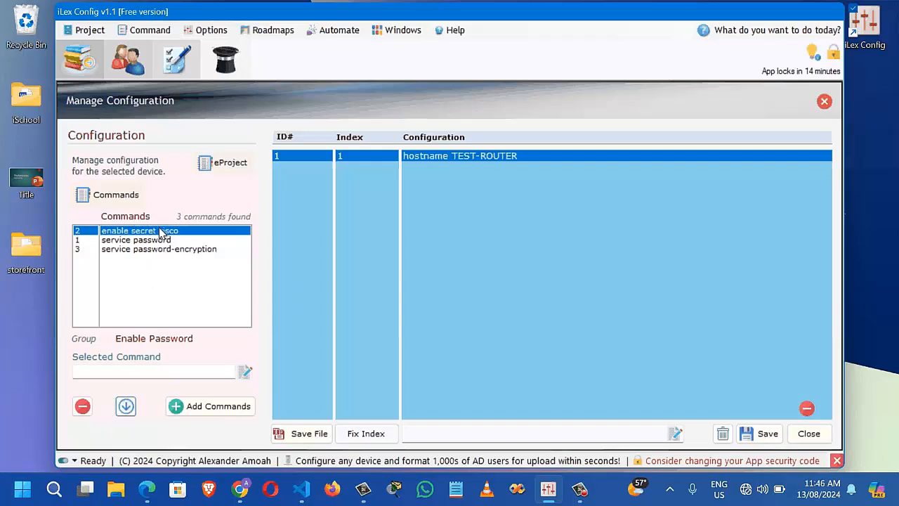
{"action": "left_click", "coordinate": [125, 407]}
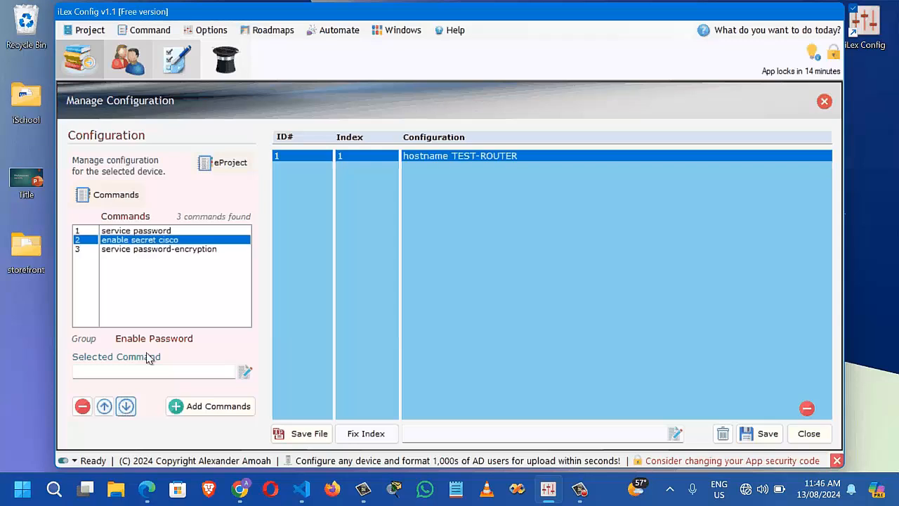
{"action": "left_click", "coordinate": [153, 252]}
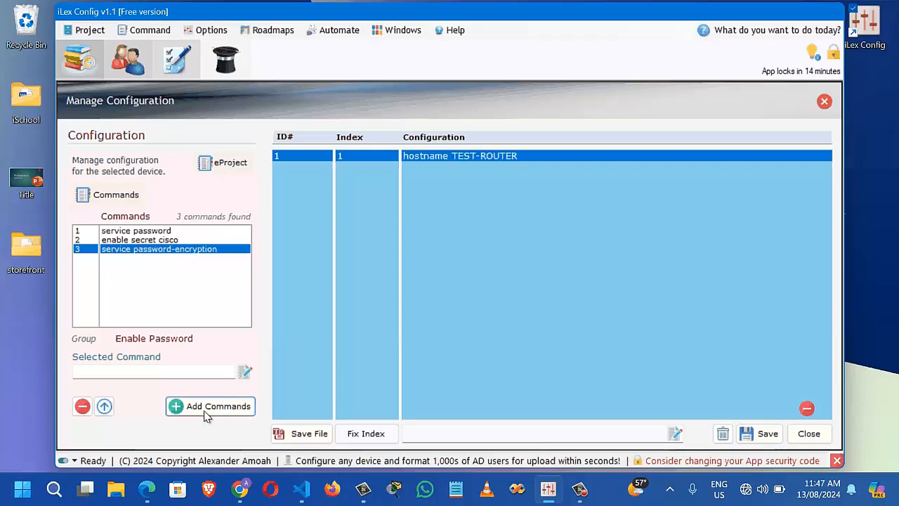
Add the three Enable Password commands to the configuration after hostname TEST-ROUTER
{"action": "left_click", "coordinate": [226, 412]}
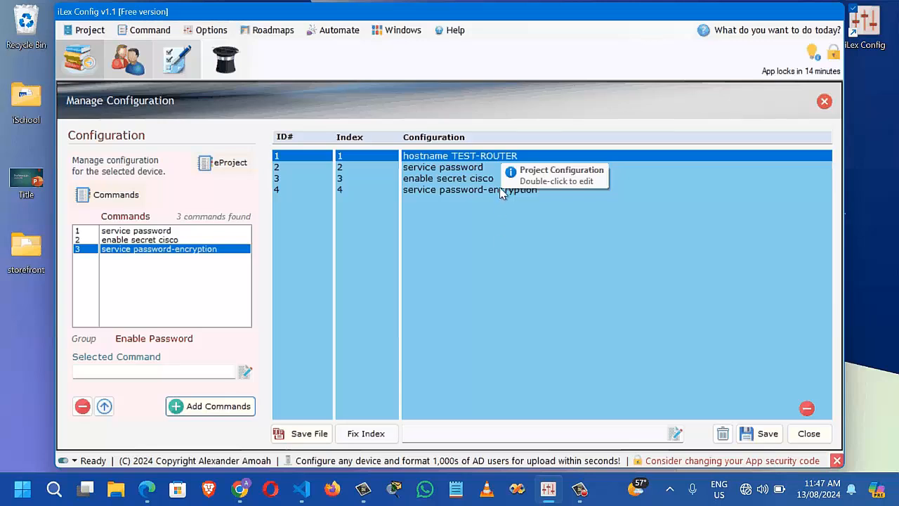
{"action": "left_click", "coordinate": [461, 160]}
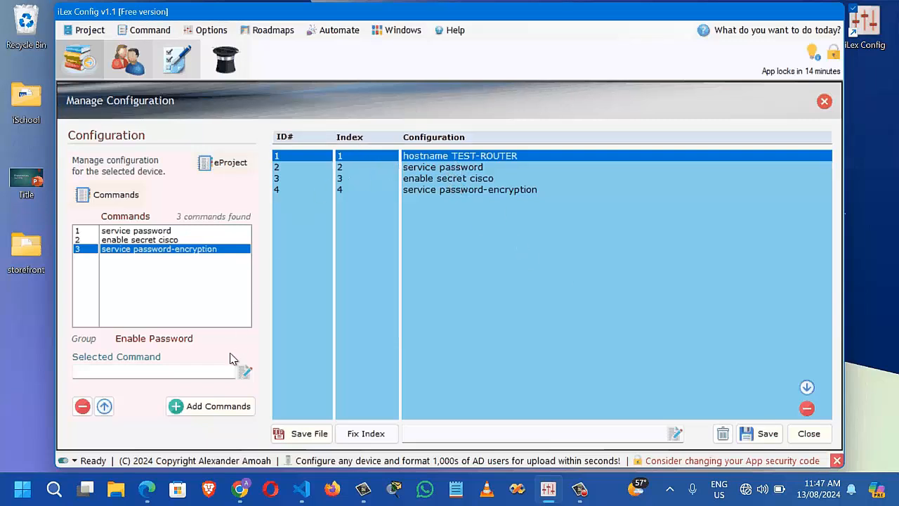
{"action": "left_click", "coordinate": [223, 406]}
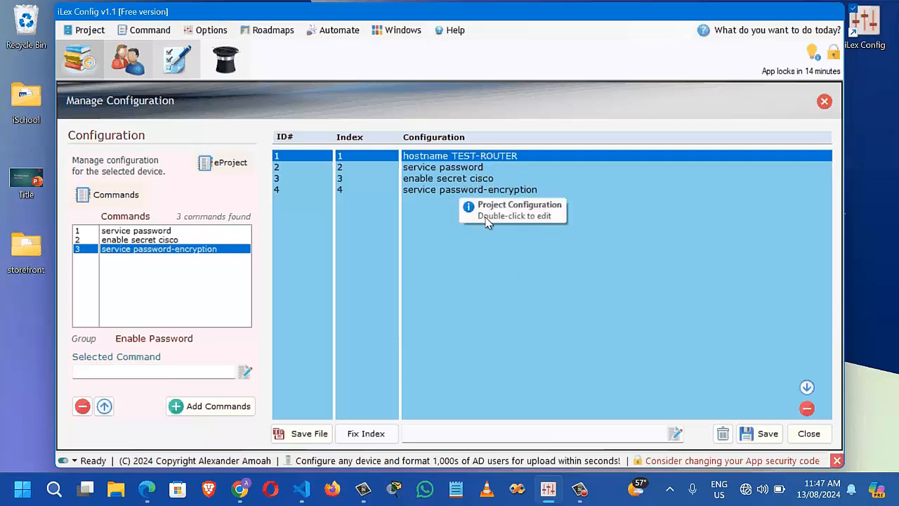
Save the configuration, checking the enable secret cisco and service password-encryption lines
{"action": "left_click", "coordinate": [763, 436]}
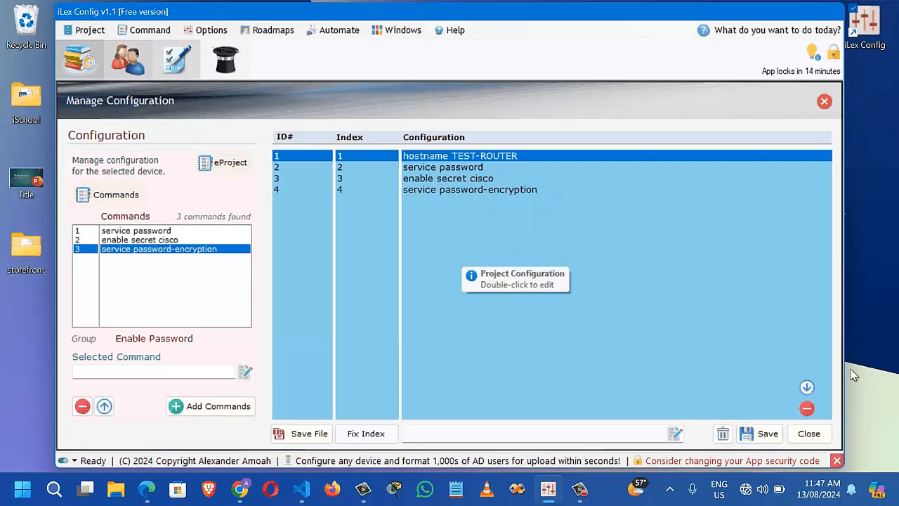
{"action": "left_click", "coordinate": [427, 181]}
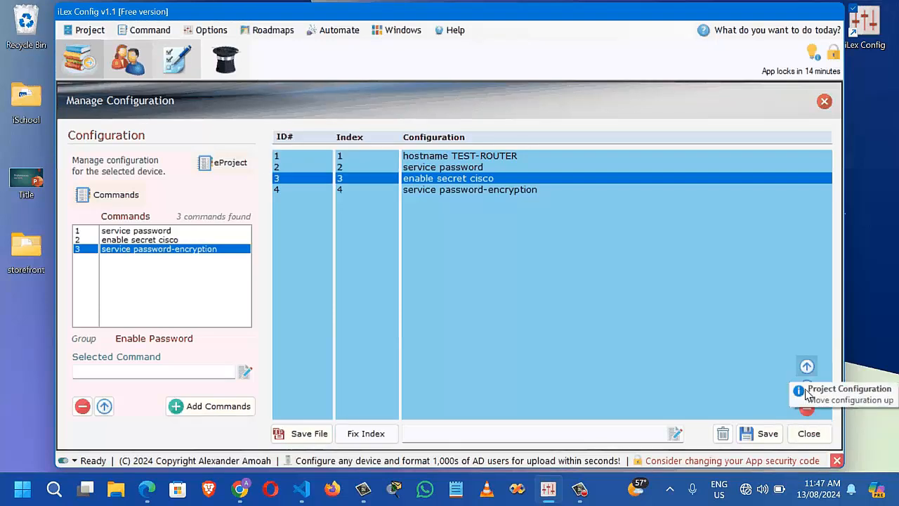
{"action": "left_click", "coordinate": [748, 435]}
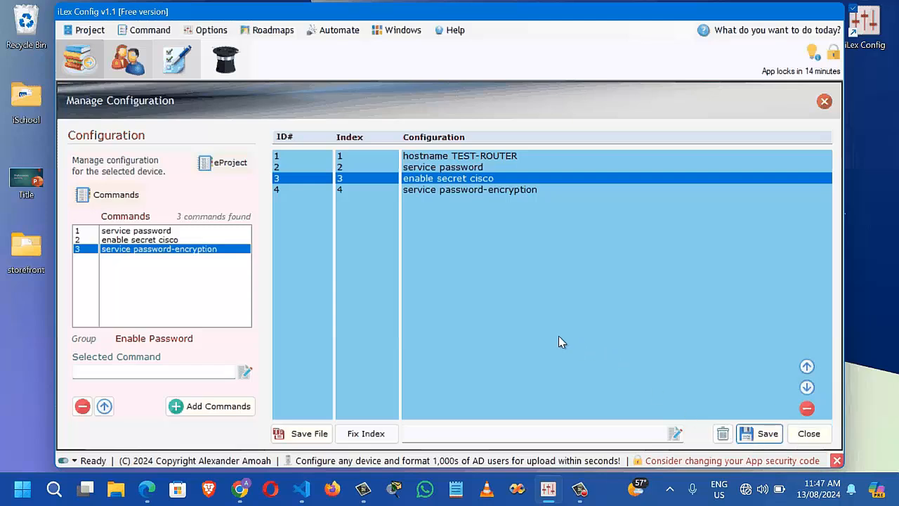
{"action": "left_click", "coordinate": [446, 191]}
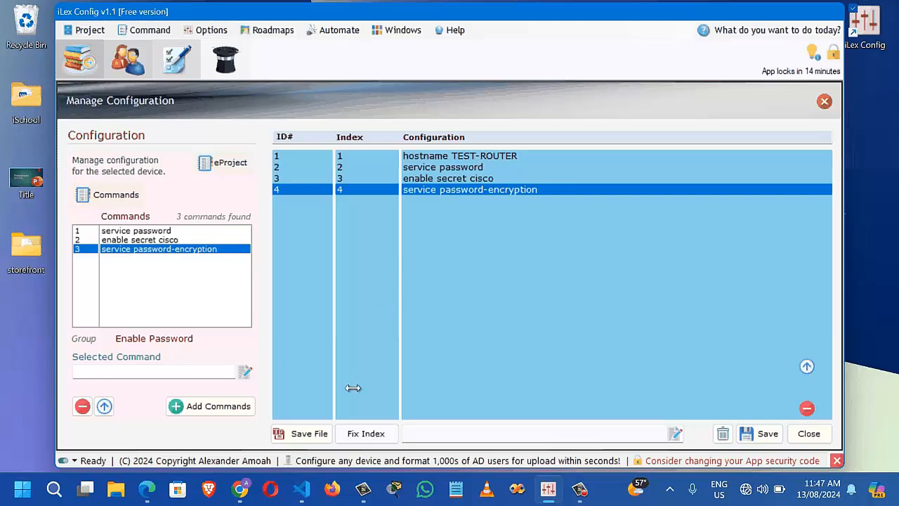
Save the iLex-Main-Router configuration as a text file on the Desktop and open that file
{"action": "left_click", "coordinate": [309, 433]}
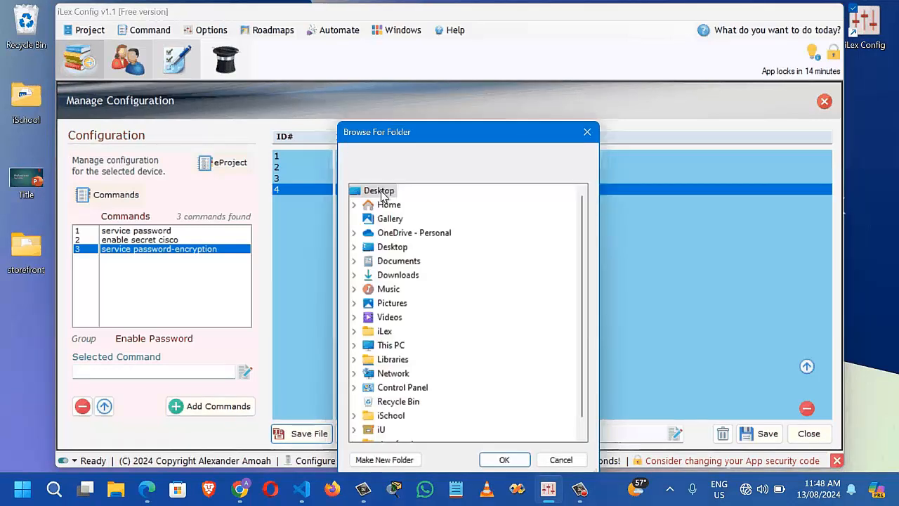
{"action": "left_click", "coordinate": [380, 191]}
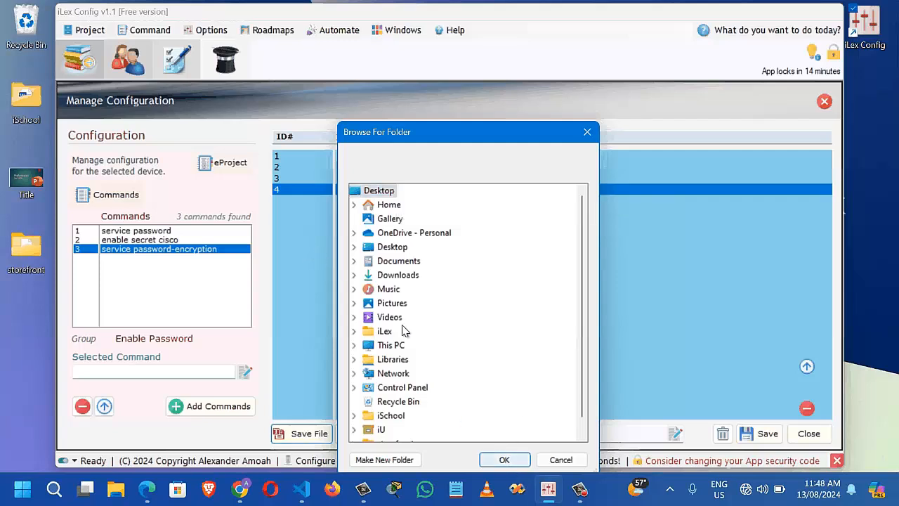
{"action": "scroll", "coordinate": [403, 330], "scroll_direction": "down", "scroll_amount": 1}
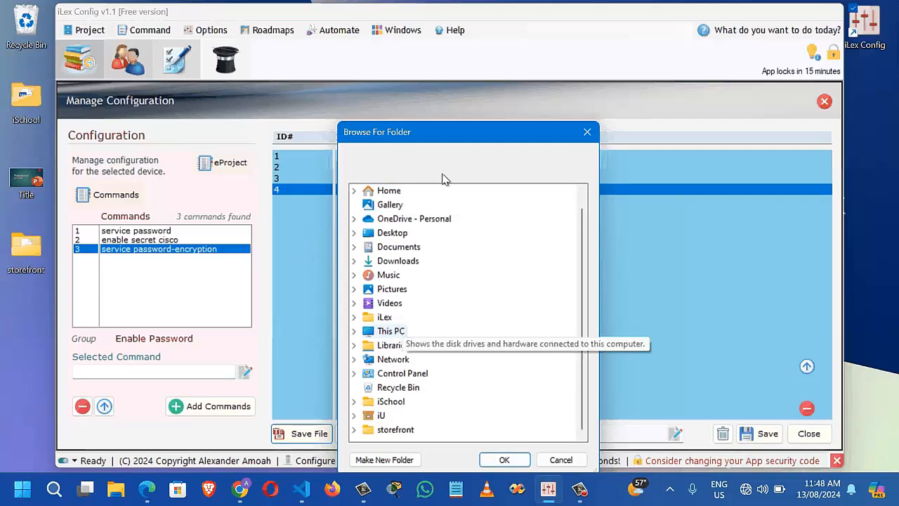
{"action": "scroll", "coordinate": [446, 168], "scroll_direction": "up", "scroll_amount": 1}
{"action": "left_click_drag", "start_coordinate": [444, 130], "coordinate": [445, 99]}
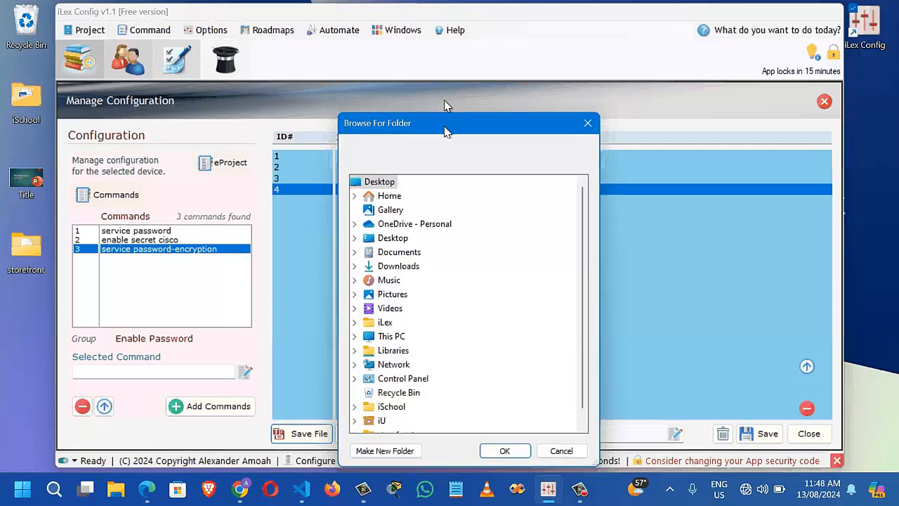
{"action": "left_click", "coordinate": [375, 157]}
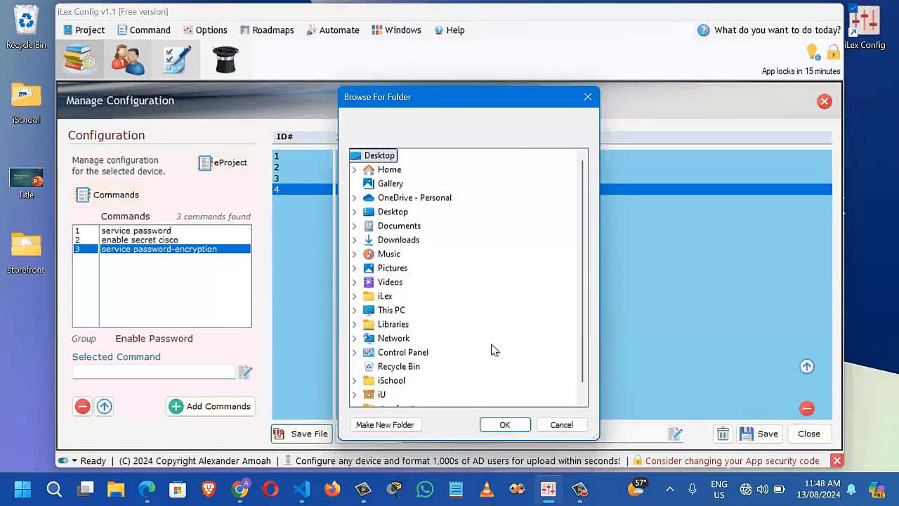
{"action": "left_click", "coordinate": [521, 429]}
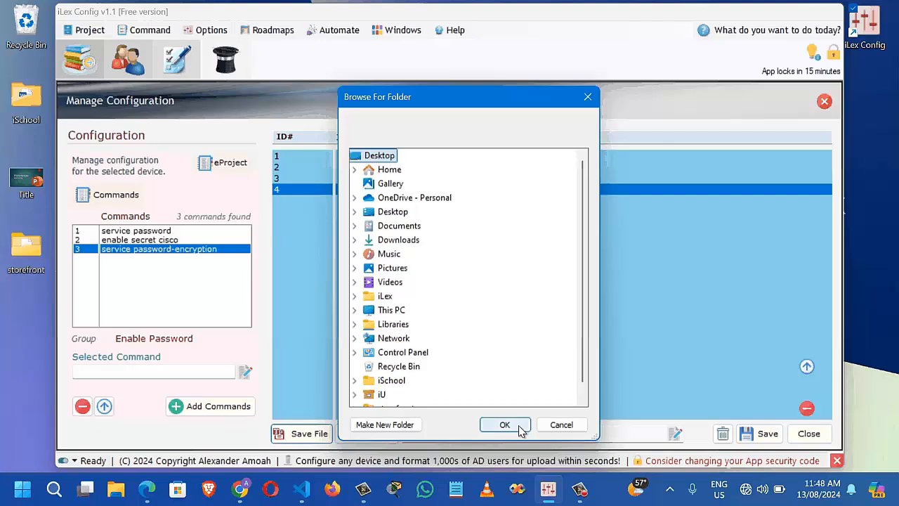
{"action": "left_click", "coordinate": [520, 427]}
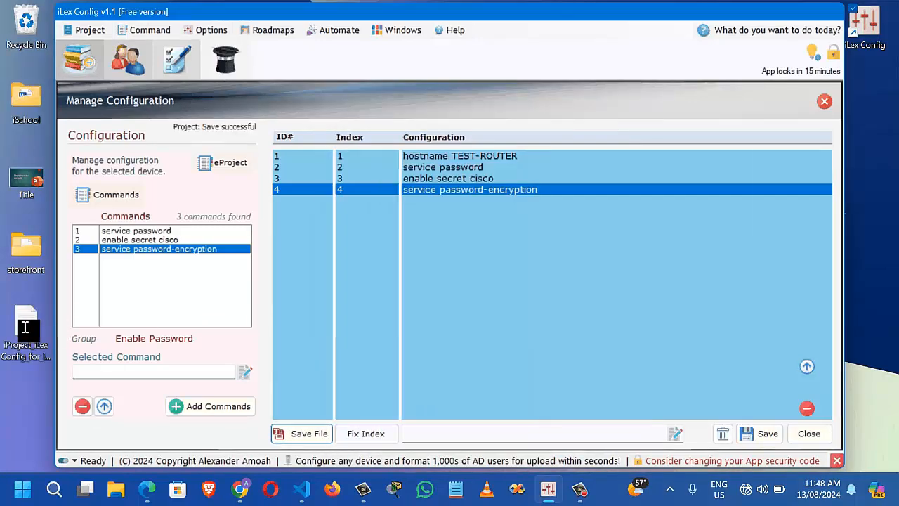
{"action": "left_click", "coordinate": [26, 330]}
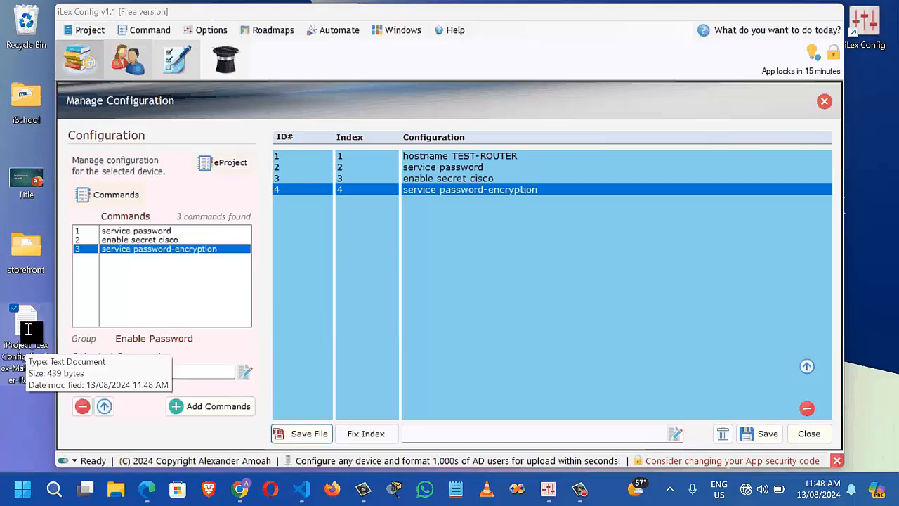
{"action": "double_click", "coordinate": [28, 329]}
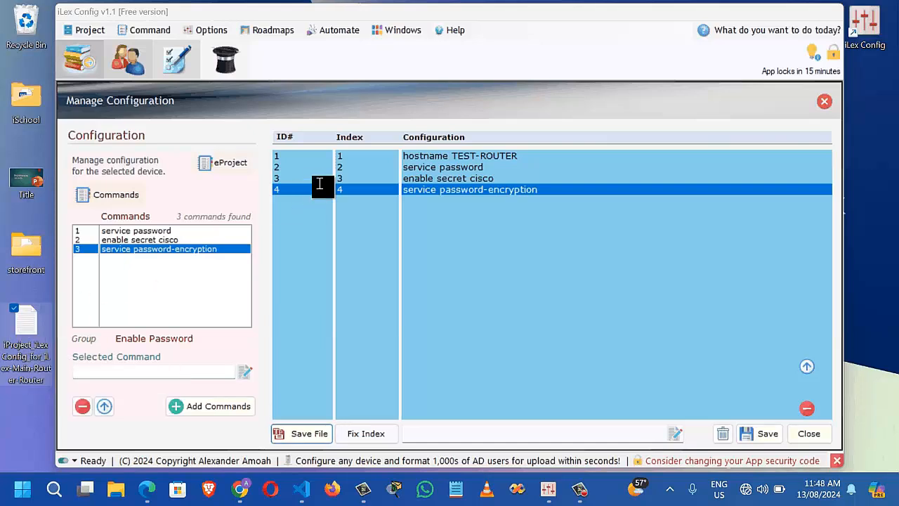
Maximize Notepad, review the Device Name line, configuration-mode note and four commands, then close it
{"action": "left_click", "coordinate": [352, 115]}
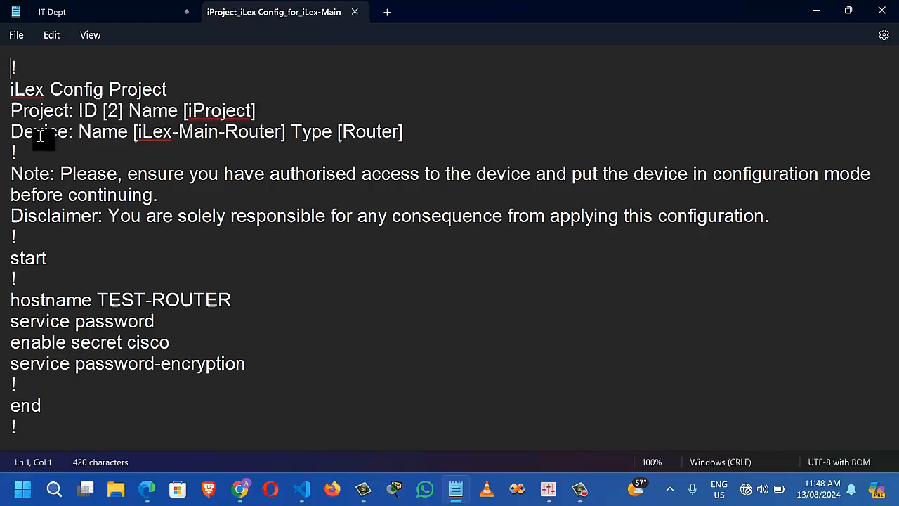
{"action": "double_click", "coordinate": [111, 134]}
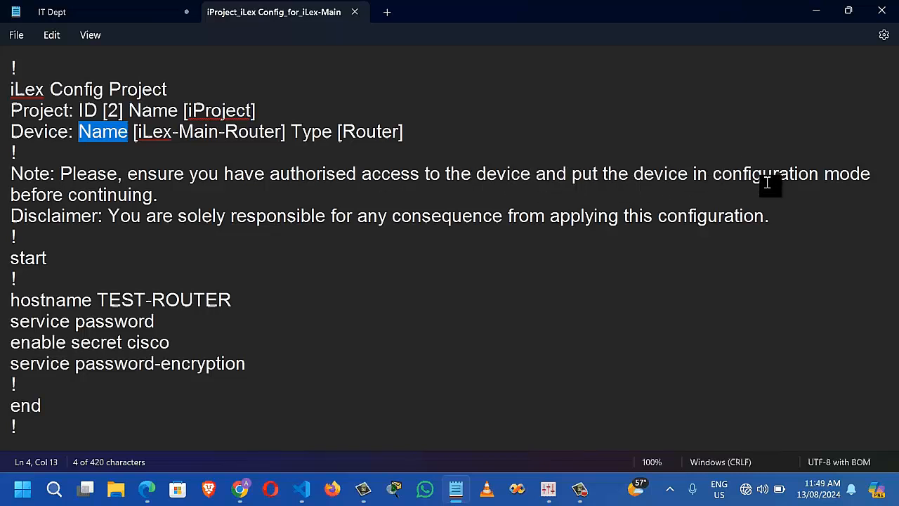
{"action": "left_click_drag", "start_coordinate": [711, 175], "coordinate": [897, 181]}
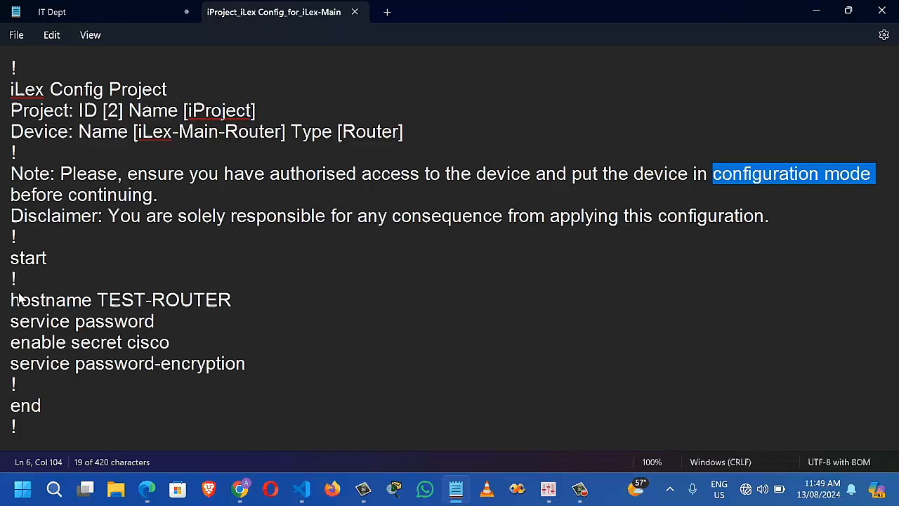
{"action": "left_click_drag", "start_coordinate": [11, 303], "coordinate": [247, 363]}
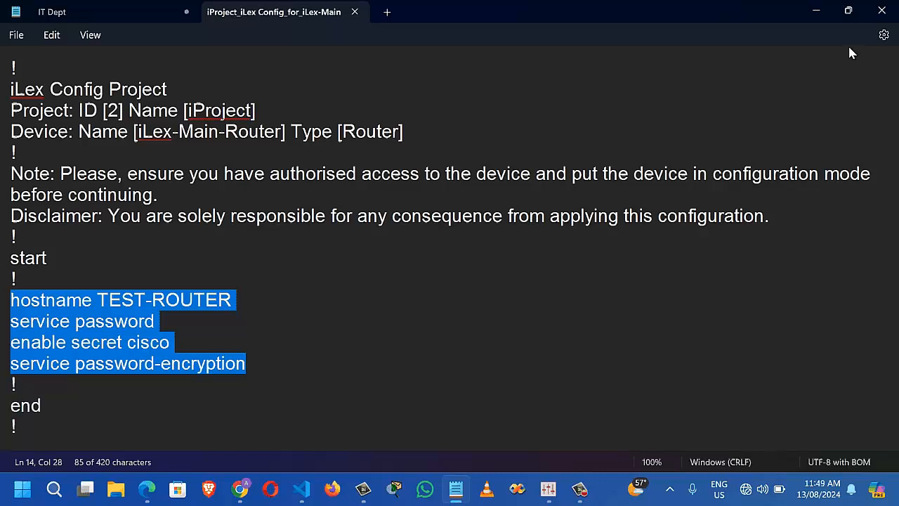
{"action": "left_click", "coordinate": [848, 10]}
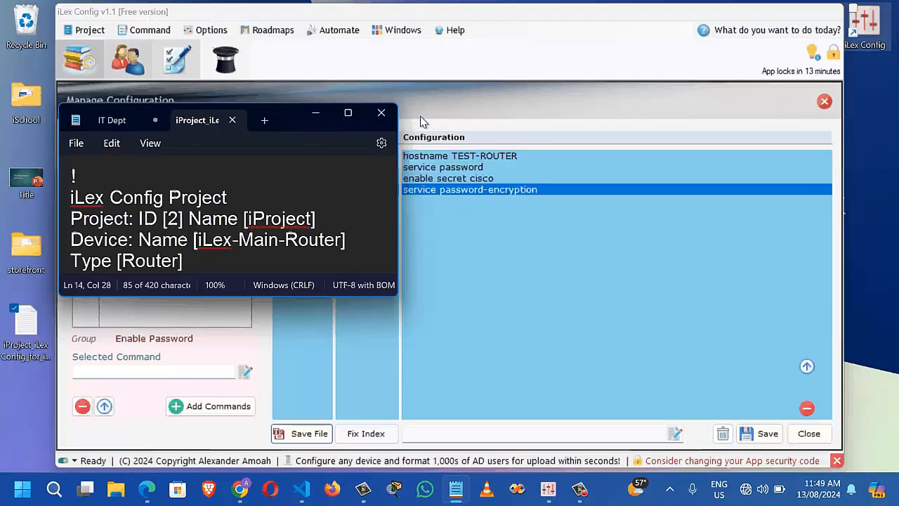
{"action": "left_click", "coordinate": [380, 114]}
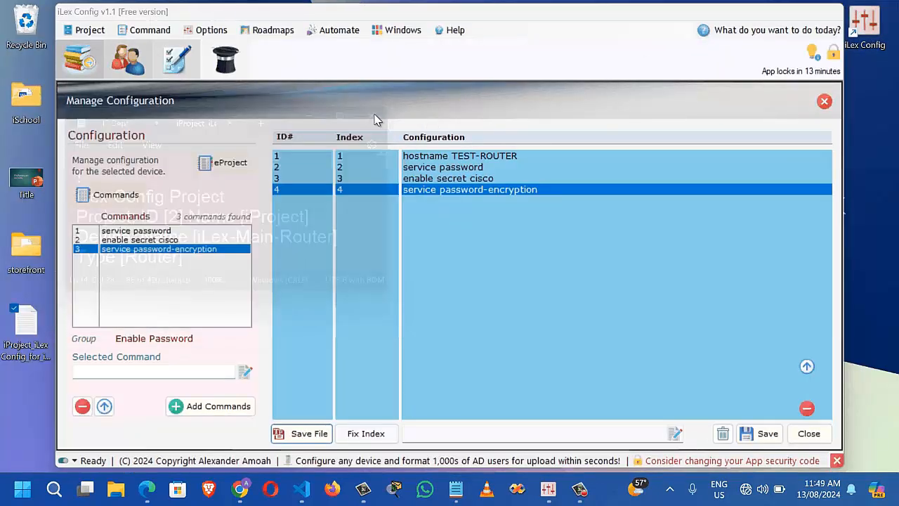